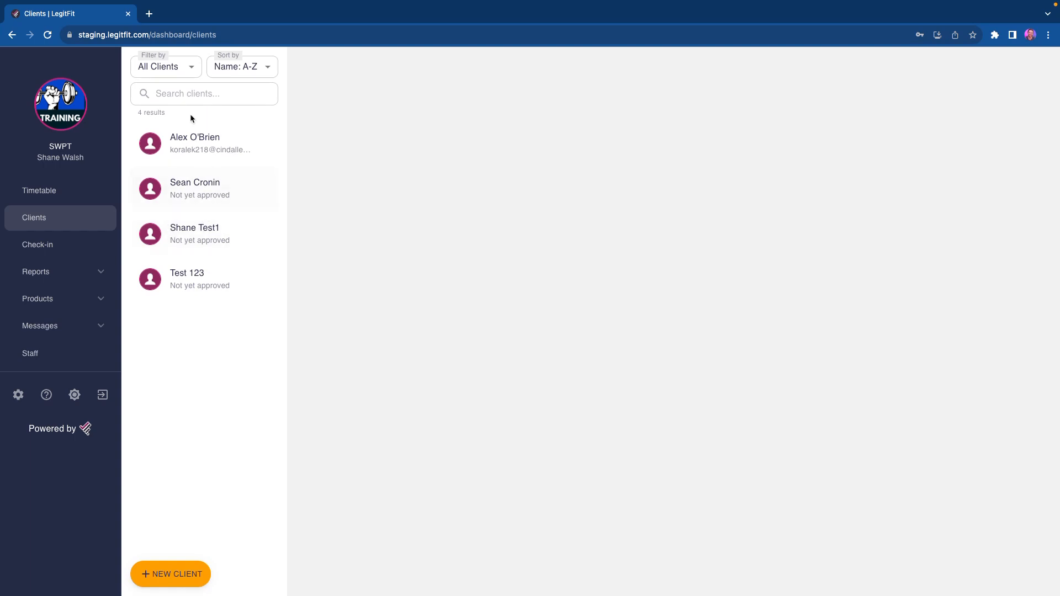
Step: Examine the options available for filtering and sorting the client list
{"action": "left_click", "coordinate": [182, 74]}
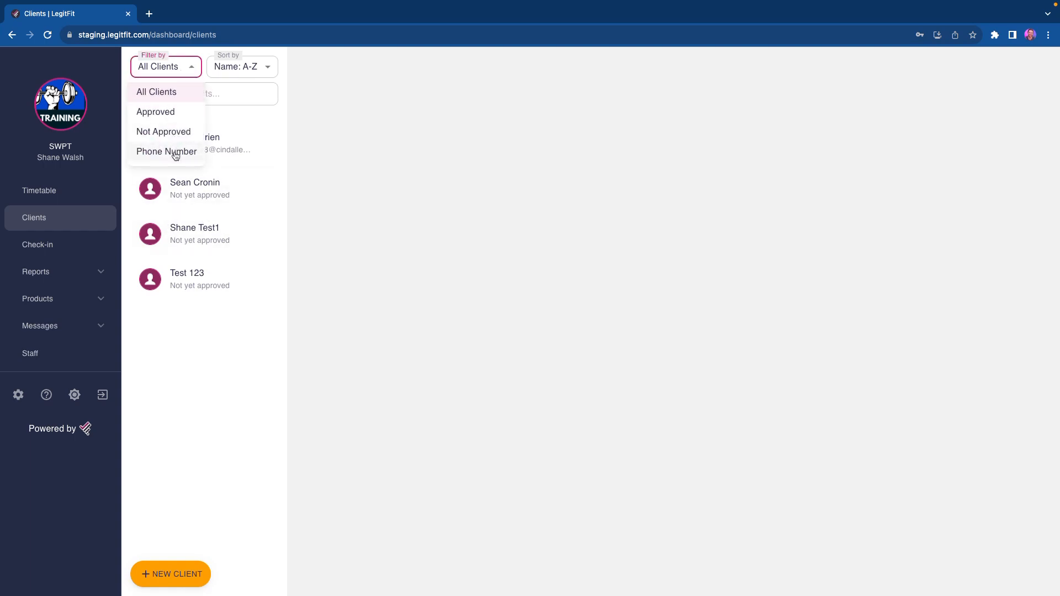
{"action": "left_click", "coordinate": [247, 69]}
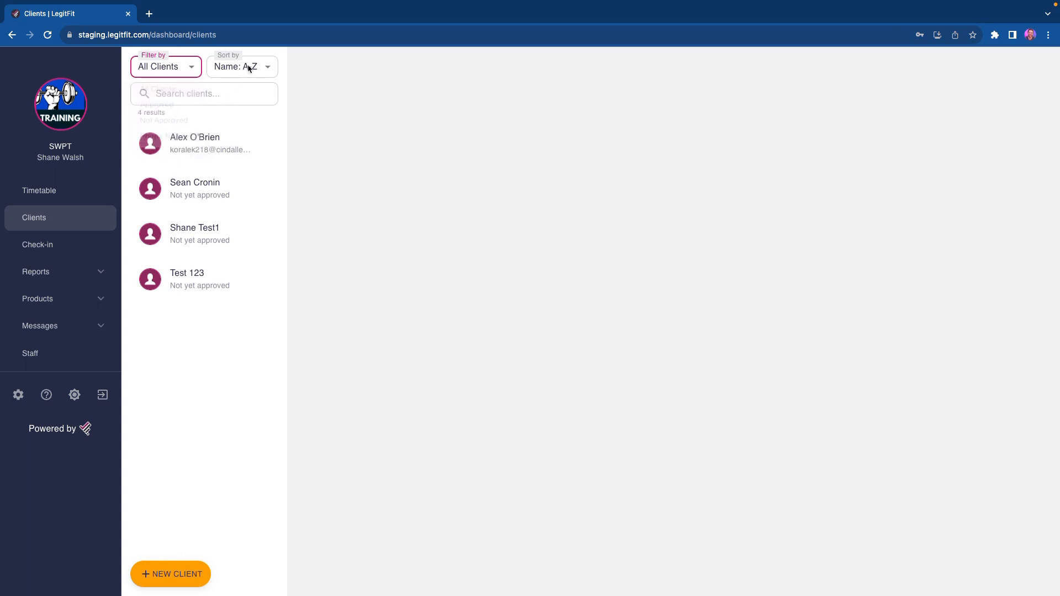
{"action": "left_click", "coordinate": [249, 67]}
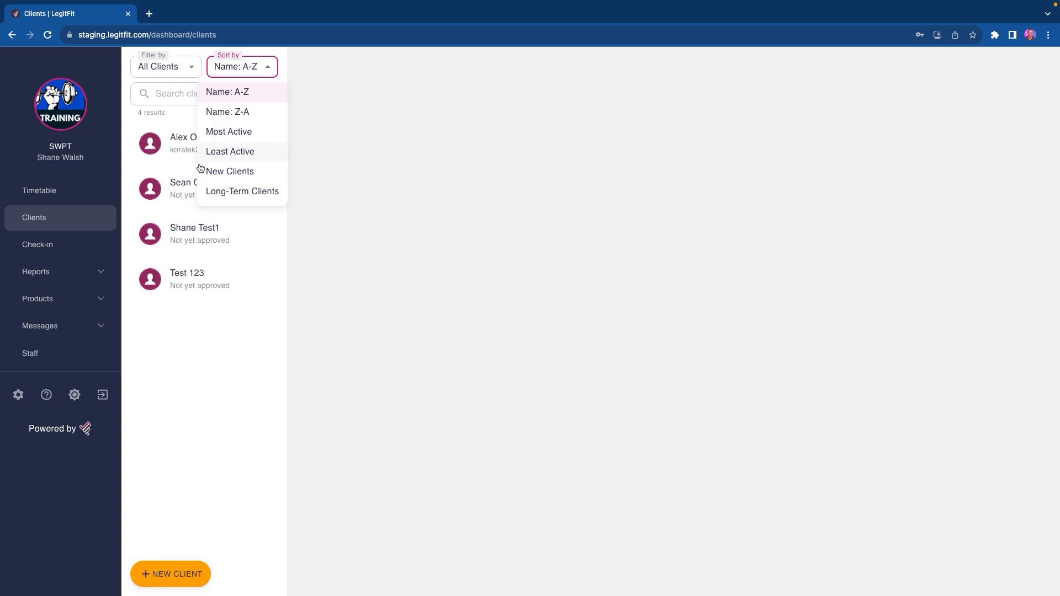
Step: Search the client list by a client's first name, and clear the search to restore the full list
{"action": "left_click", "coordinate": [197, 91]}
{"action": "left_click", "coordinate": [199, 94]}
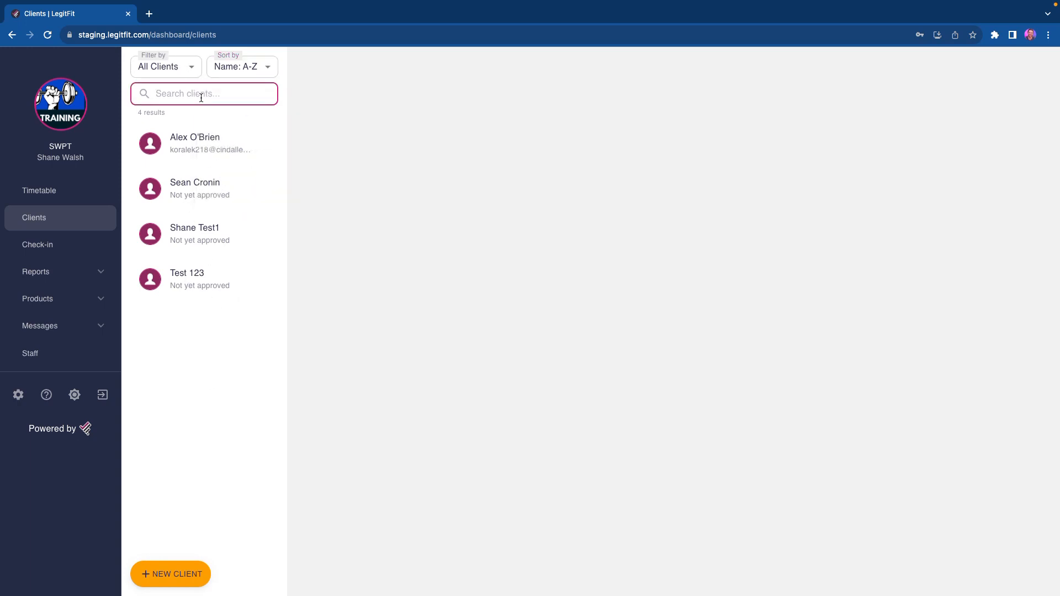
{"action": "type", "text": "sean"}
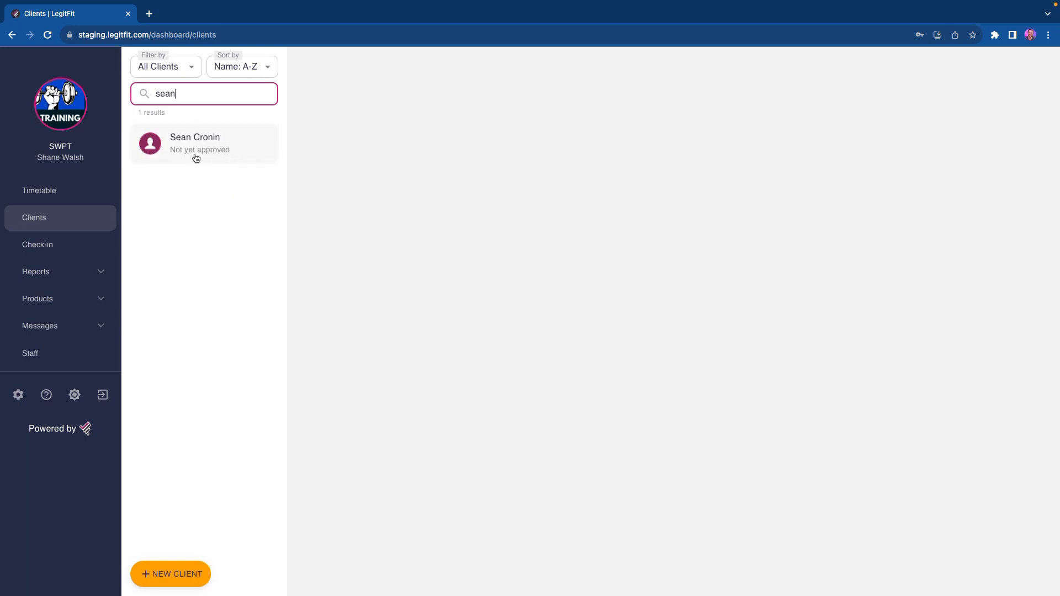
{"action": "double_click", "coordinate": [204, 95]}
{"action": "left_click", "coordinate": [203, 94]}
{"action": "key", "text": "BackSpace"}
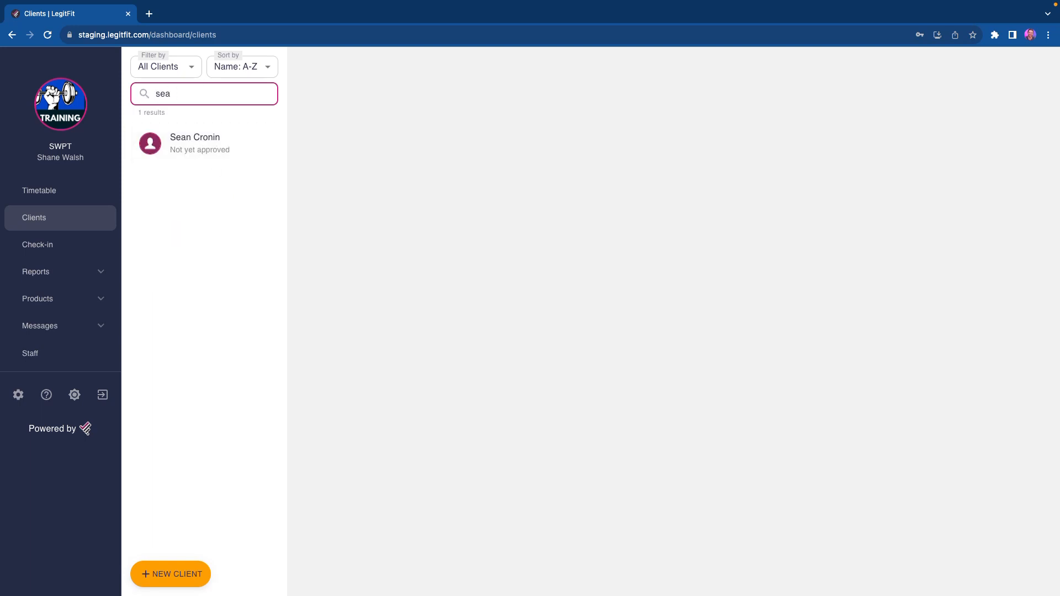
{"action": "key", "text": "BackSpace"}
{"action": "key", "text": "BackSpace"}
{"action": "key", "text": "BackSpace"}
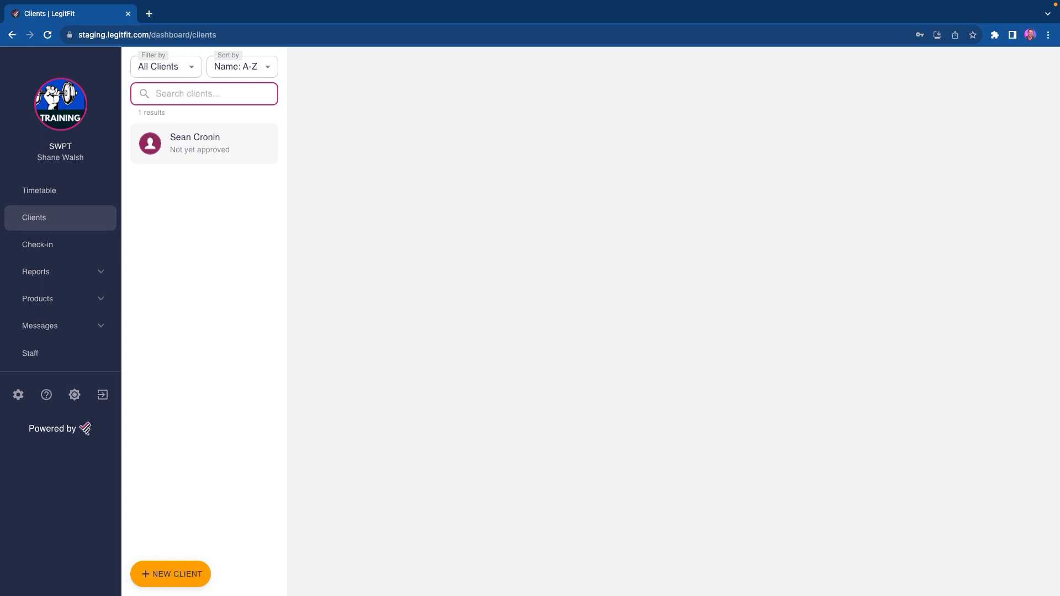
Step: Open the profile of the first client in the list
{"action": "left_click", "coordinate": [201, 146]}
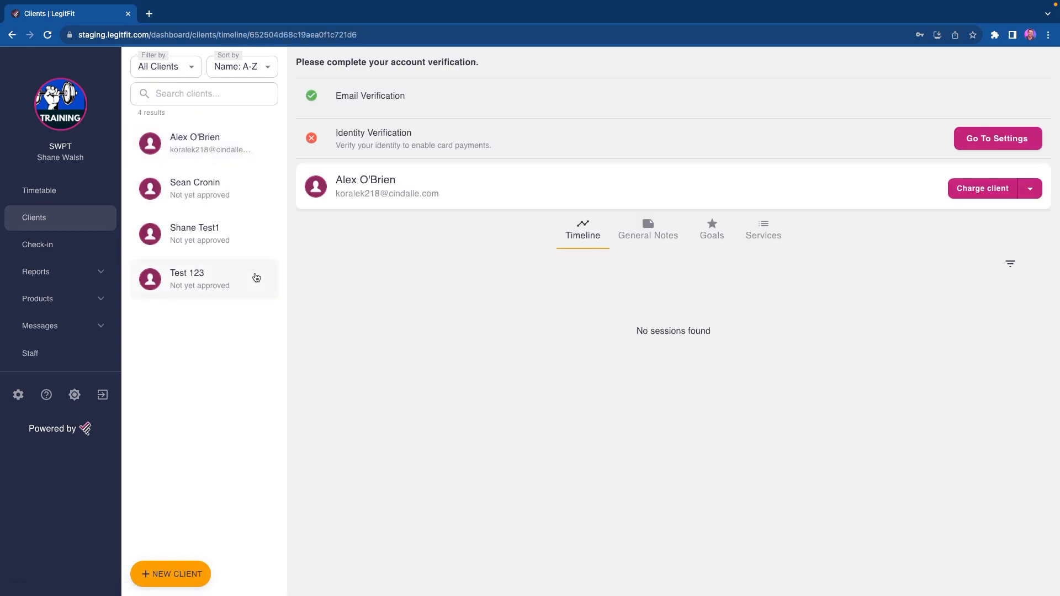
{"action": "left_click", "coordinate": [199, 147]}
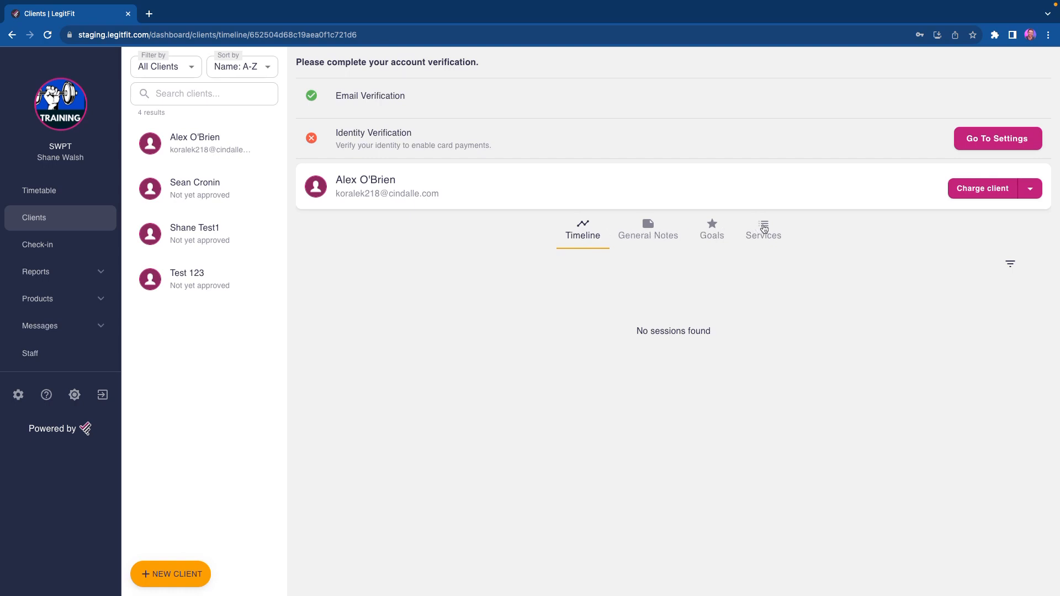
Step: Examine the card charge form for this client, including the new card entry, amount and description fields and the email receipt note
{"action": "left_click", "coordinate": [1000, 189]}
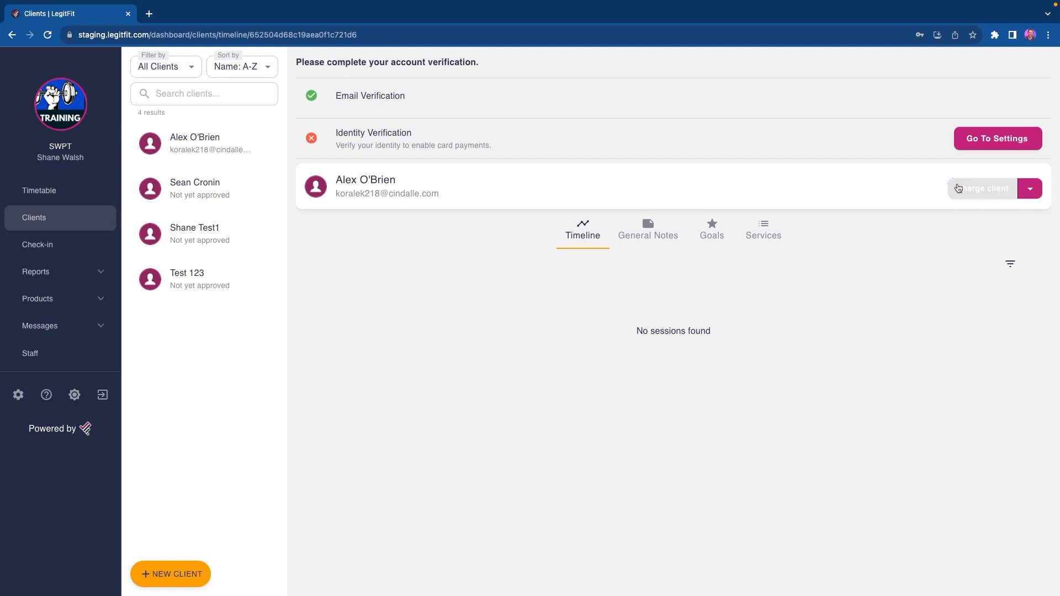
{"action": "left_click", "coordinate": [987, 195]}
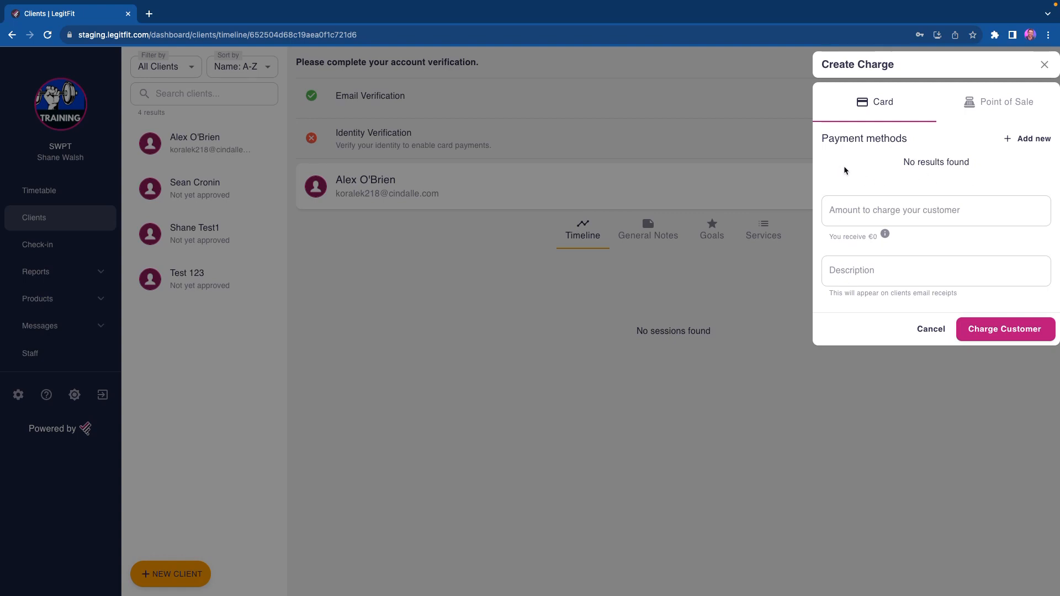
{"action": "left_click", "coordinate": [1013, 144]}
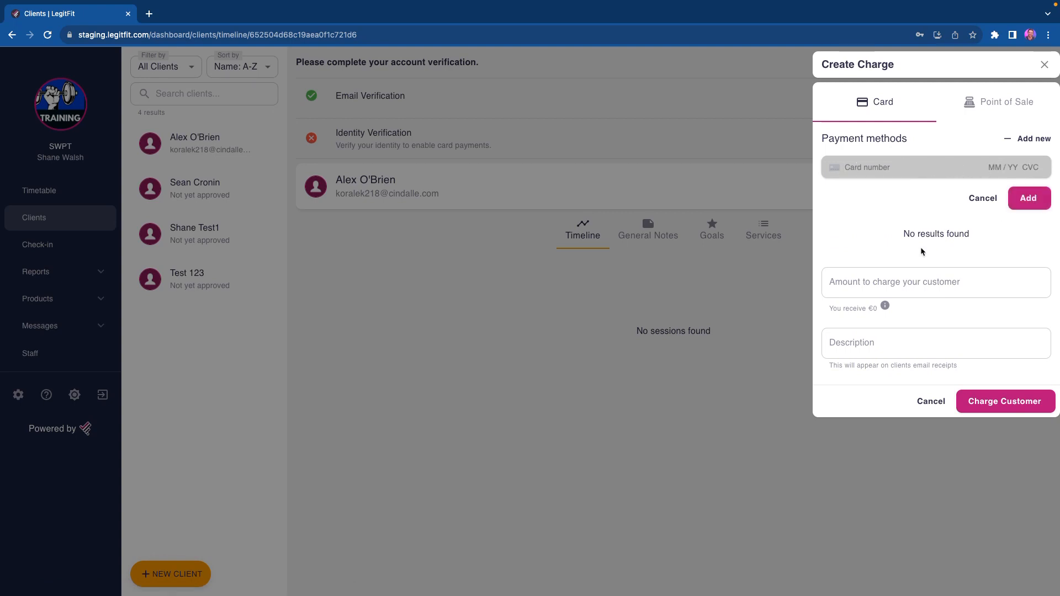
{"action": "left_click", "coordinate": [919, 280]}
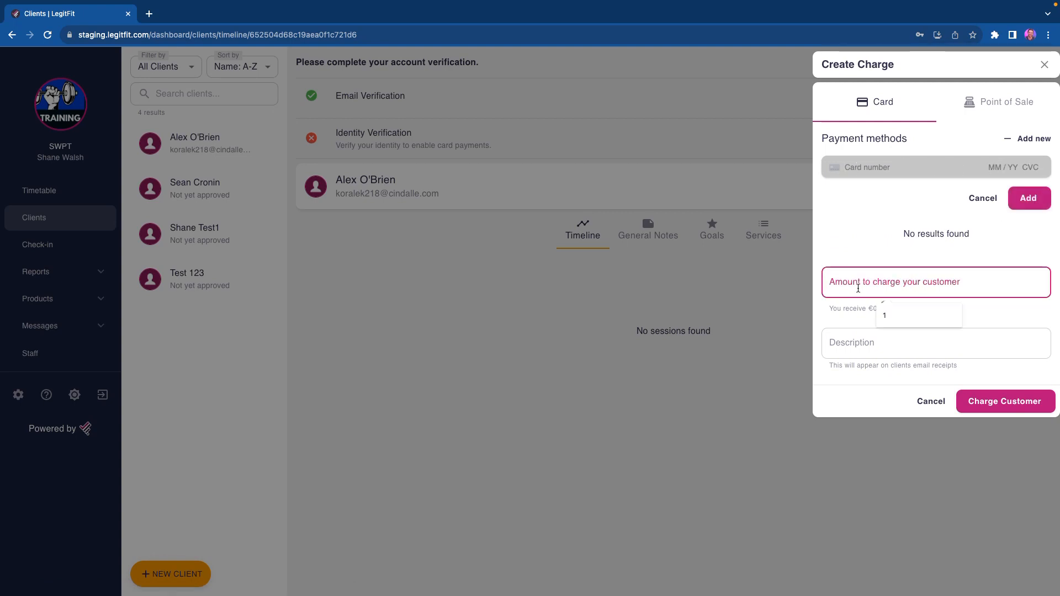
{"action": "left_click", "coordinate": [866, 353]}
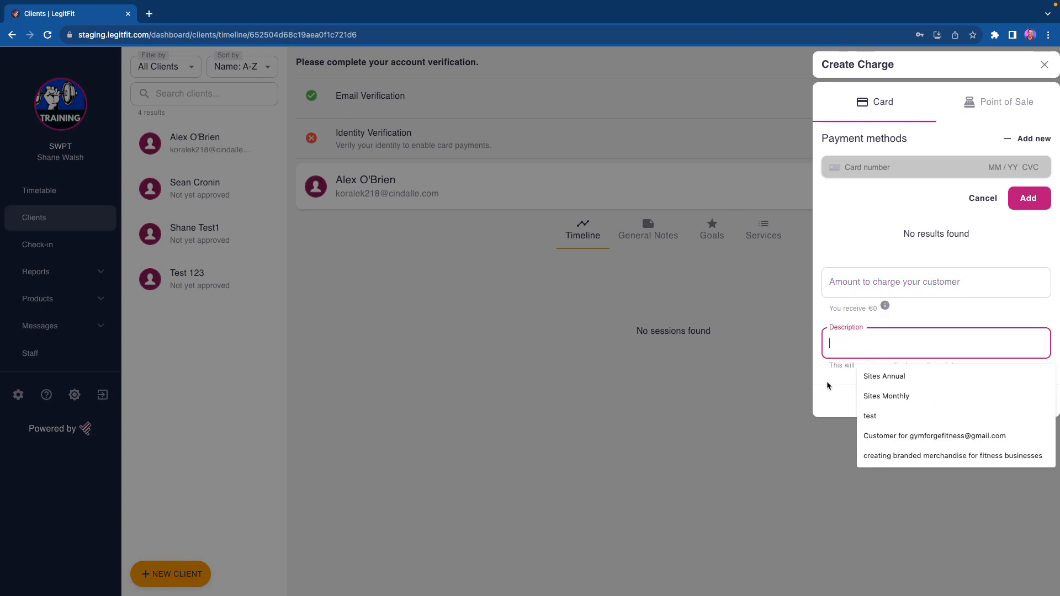
{"action": "left_click", "coordinate": [843, 381]}
{"action": "left_click_drag", "start_coordinate": [857, 366], "coordinate": [960, 369]}
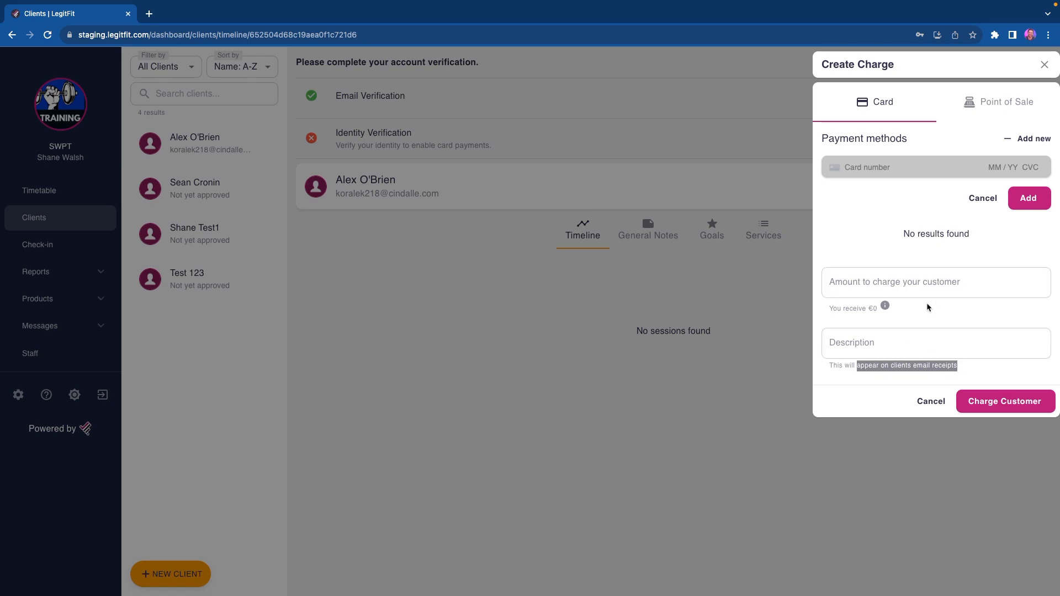
{"action": "left_click", "coordinate": [936, 316]}
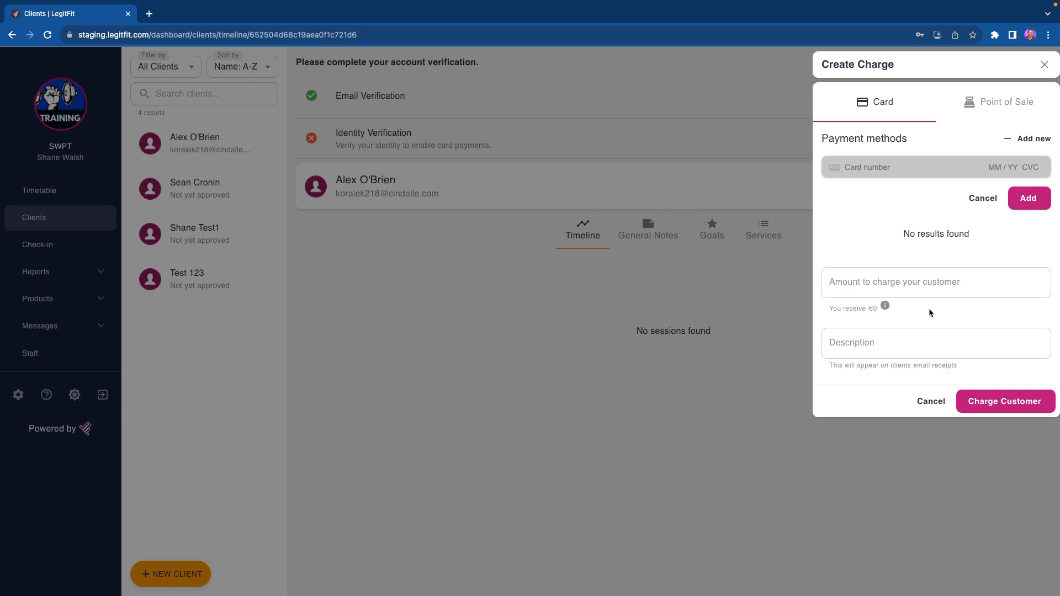
Step: Try out a €33.00 point-of-sale charge with the email receipt option, and close the charge form without charging the client
{"action": "left_click", "coordinate": [989, 103]}
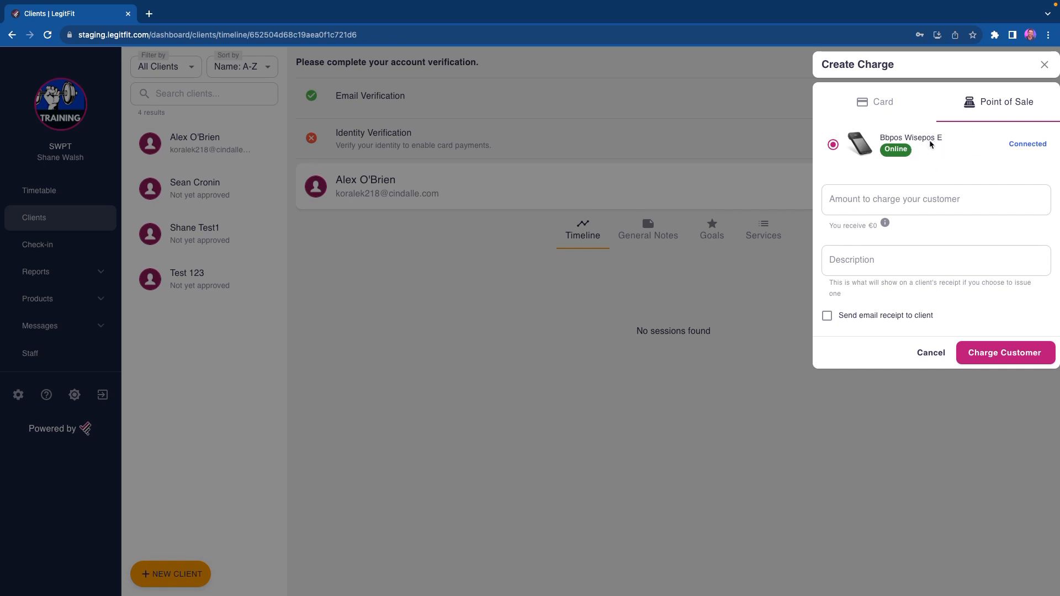
{"action": "left_click", "coordinate": [941, 197]}
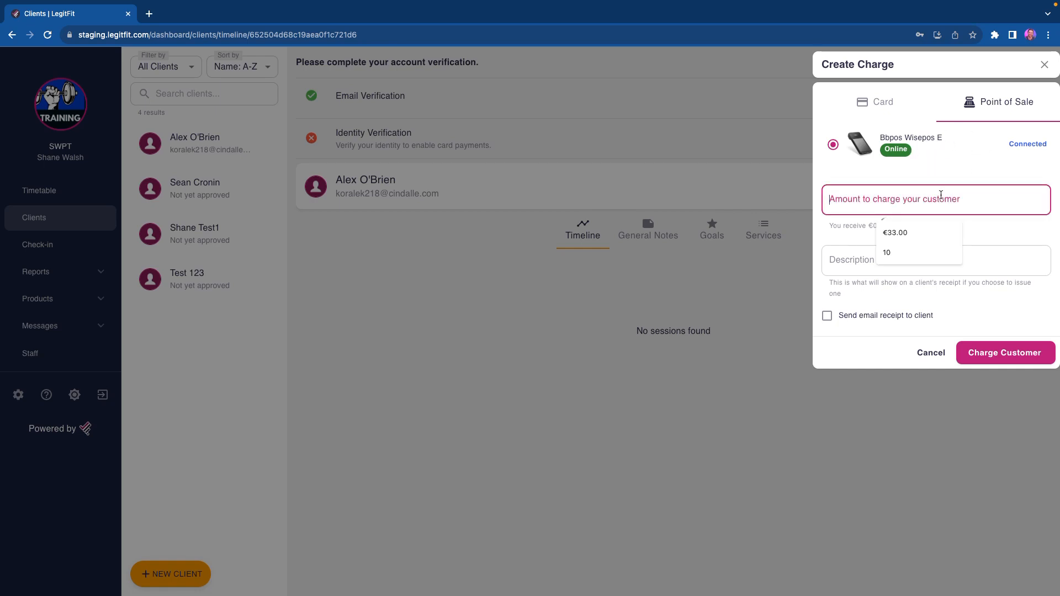
{"action": "left_click", "coordinate": [943, 227]}
{"action": "left_click", "coordinate": [898, 268]}
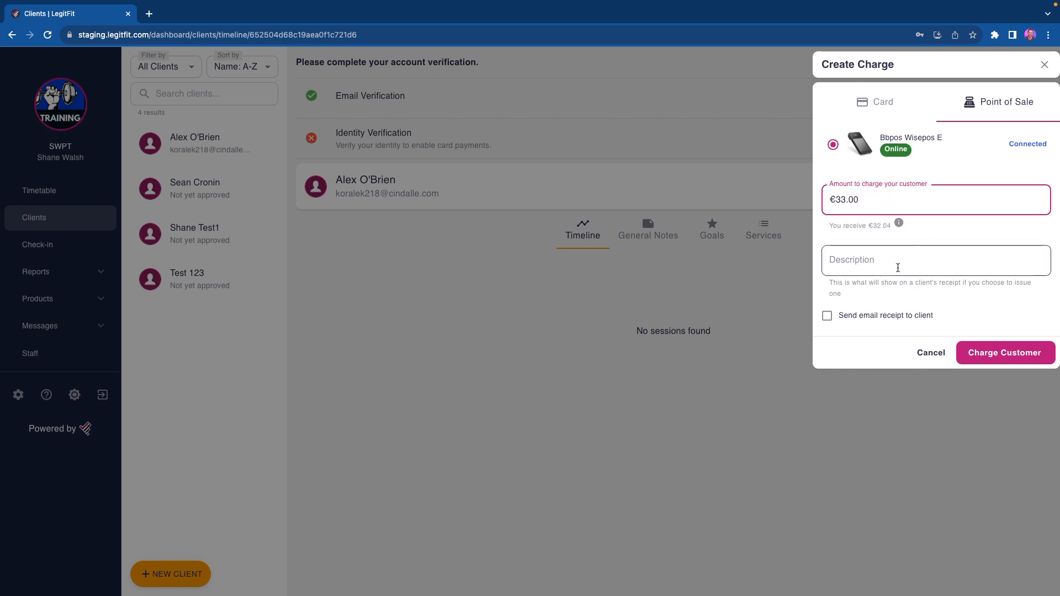
{"action": "left_click", "coordinate": [934, 232]}
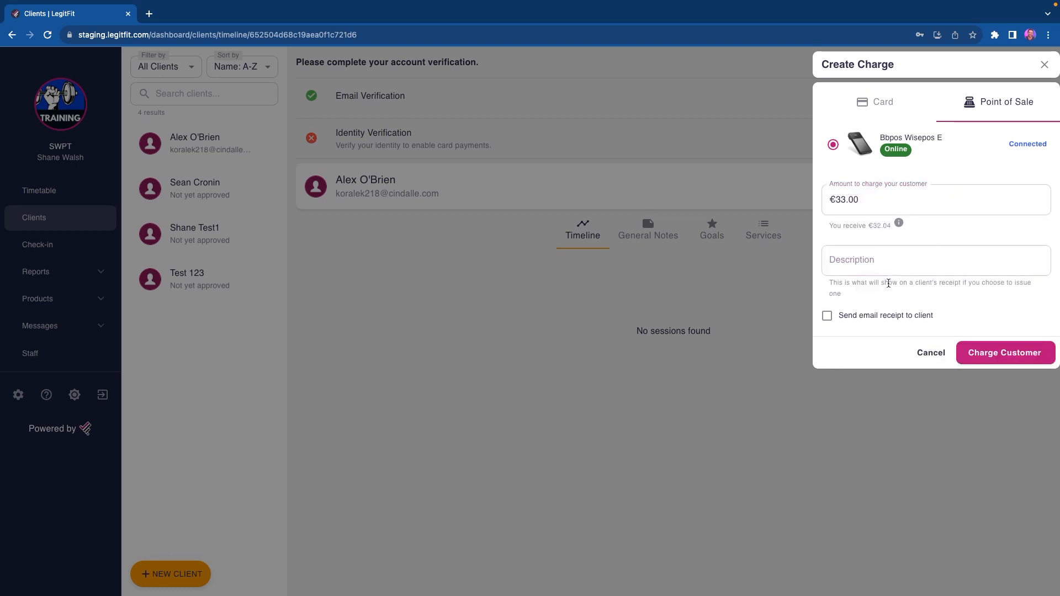
{"action": "left_click", "coordinate": [830, 322]}
{"action": "left_click", "coordinate": [830, 323]}
{"action": "left_click", "coordinate": [854, 105]}
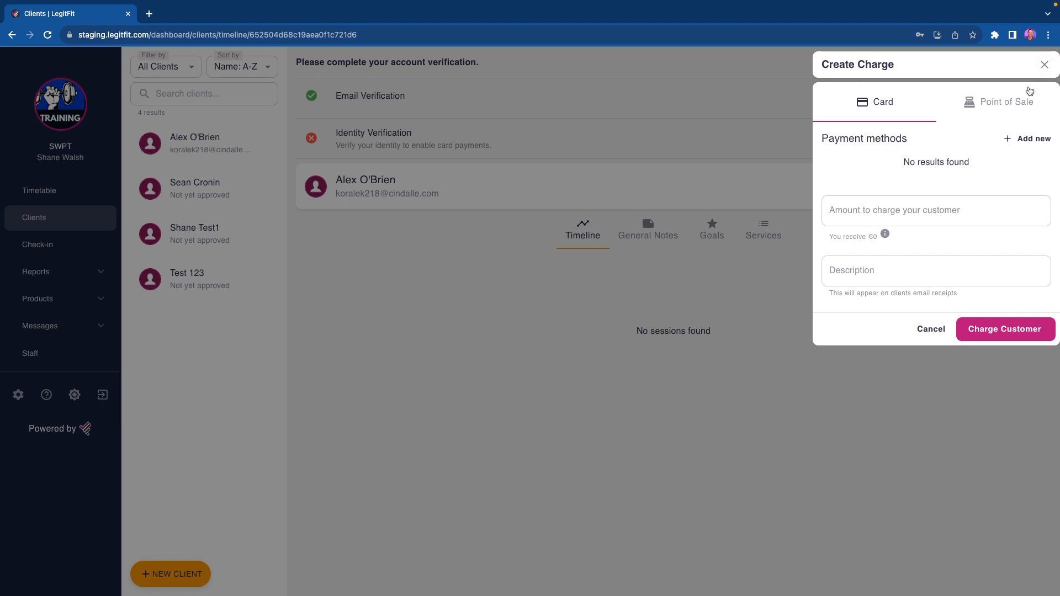
{"action": "left_click", "coordinate": [1043, 65]}
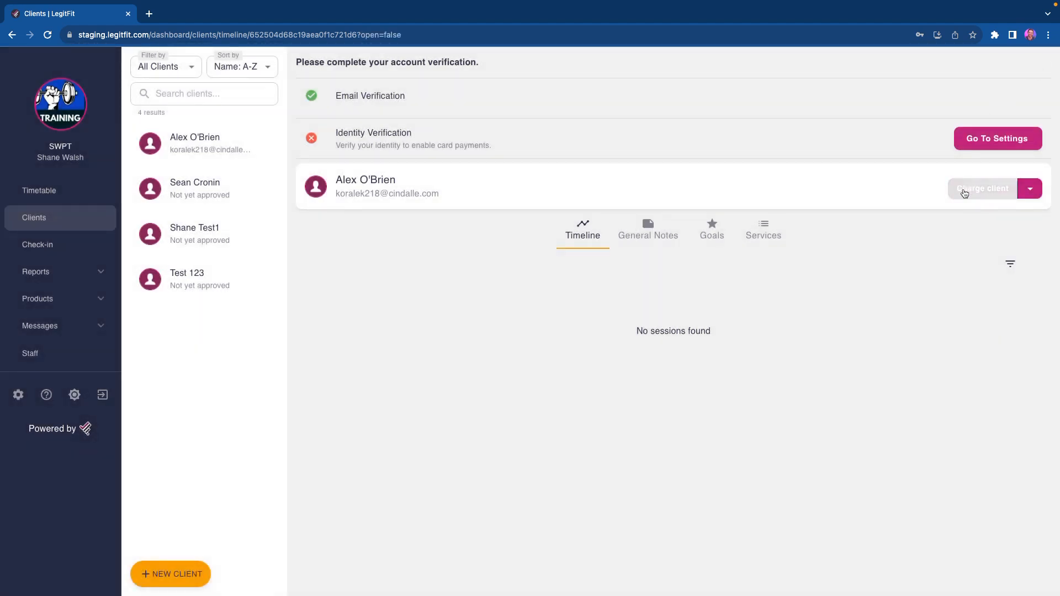
Step: View the client's editable contact details and close the form without changes
{"action": "left_click", "coordinate": [1030, 189]}
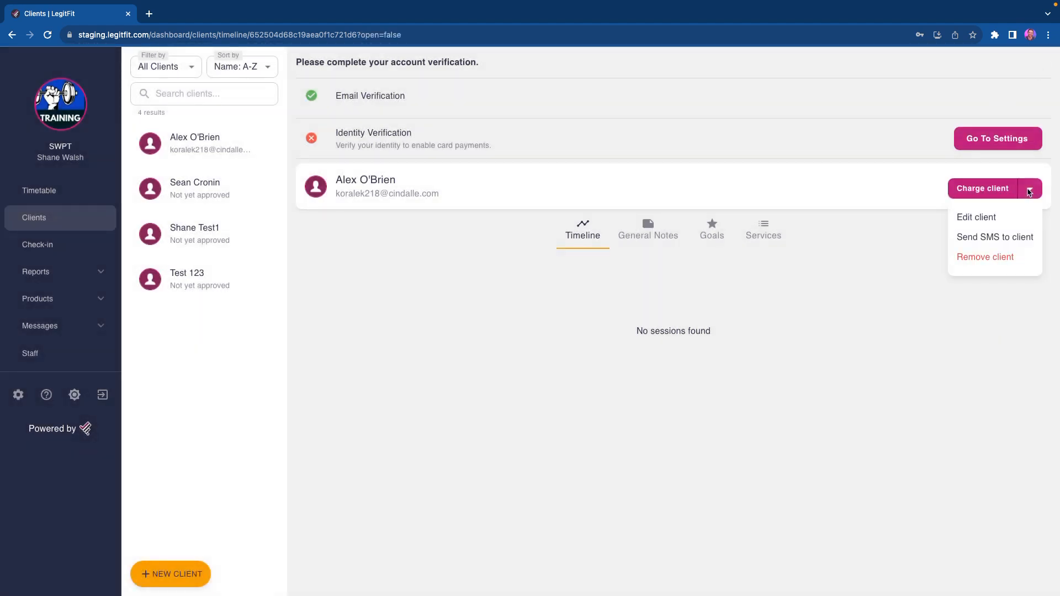
{"action": "left_click", "coordinate": [976, 218]}
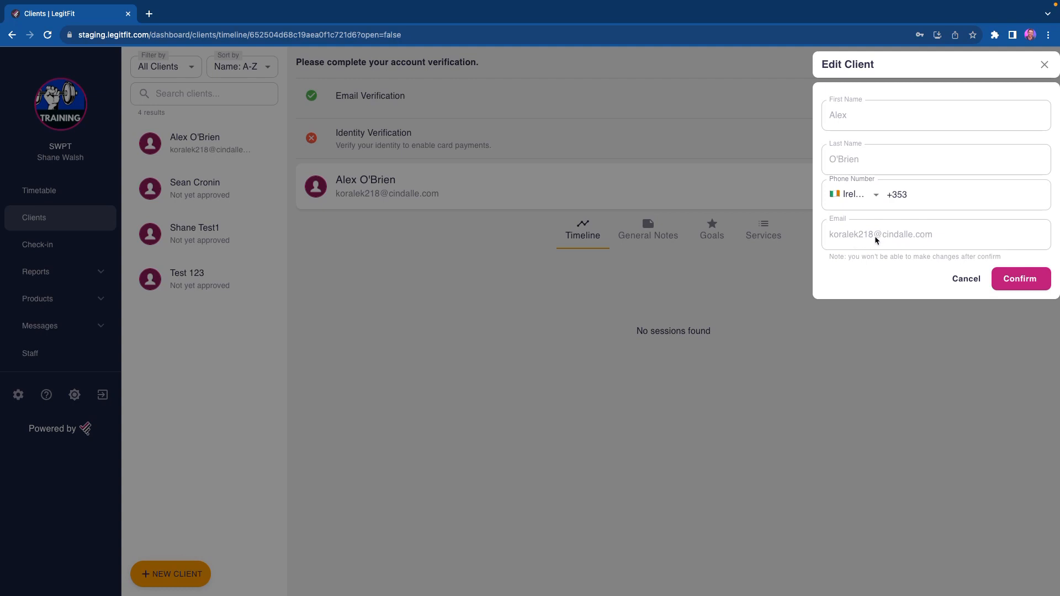
{"action": "left_click", "coordinate": [1043, 67]}
Step: View the option for sending an SMS to the client and close it without sending anything
{"action": "left_click", "coordinate": [1030, 189]}
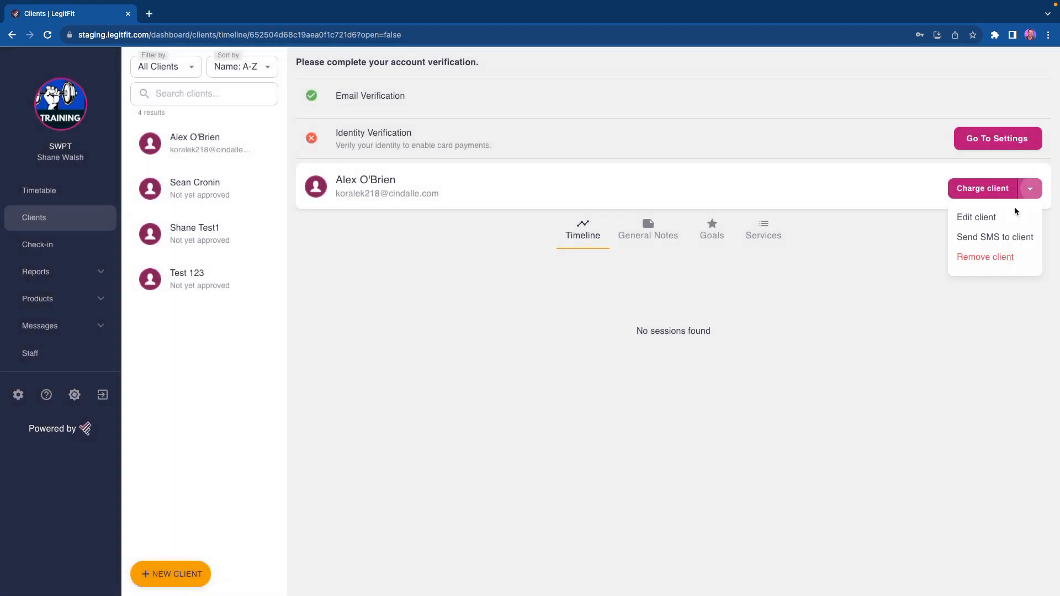
{"action": "left_click", "coordinate": [992, 239]}
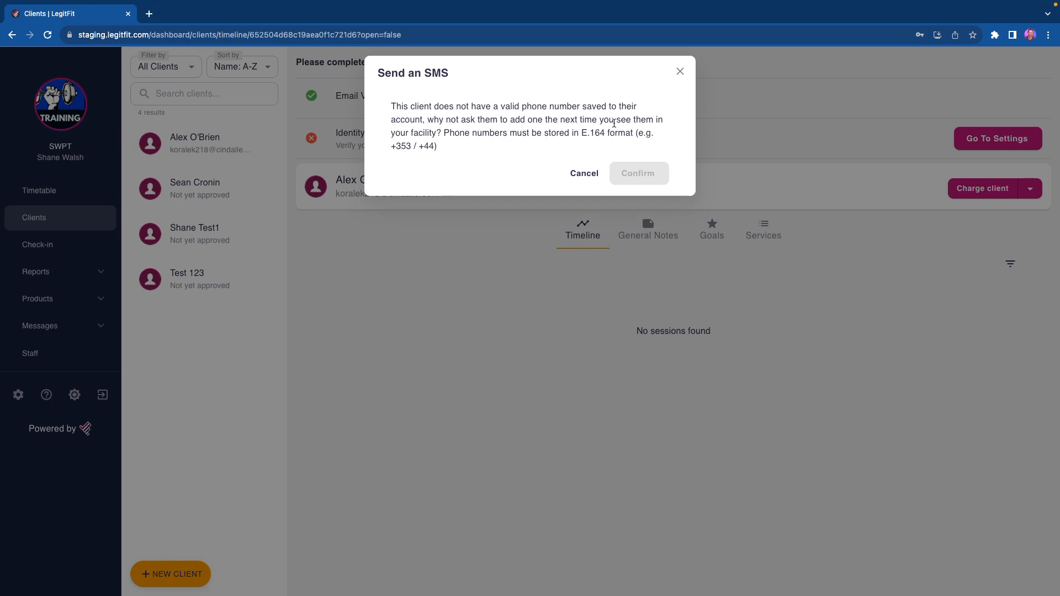
{"action": "left_click", "coordinate": [680, 74]}
Step: View the confirmation for removing the client and dismiss it without removing the client
{"action": "left_click", "coordinate": [1031, 190]}
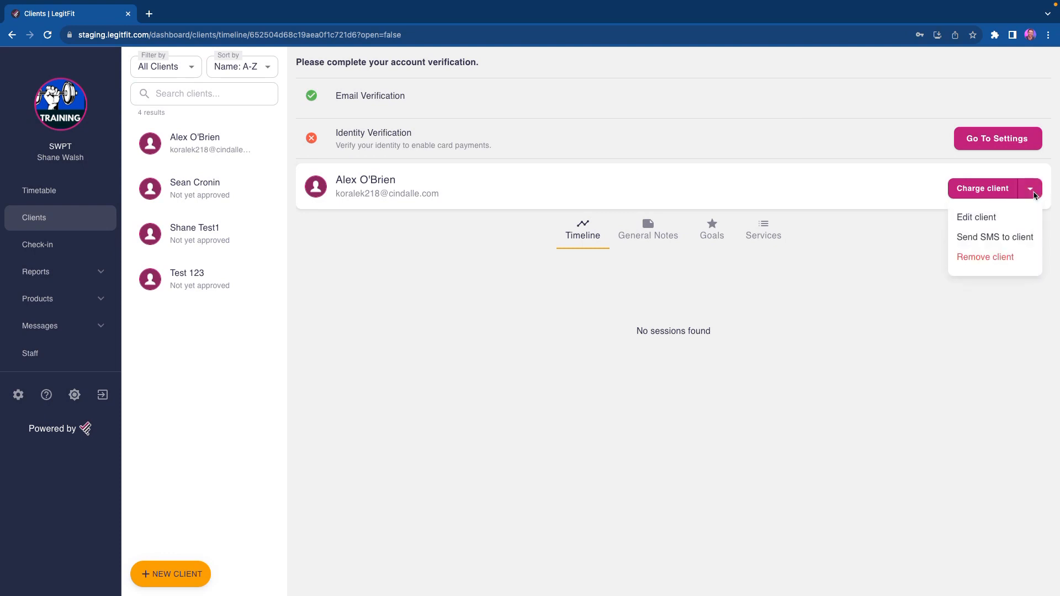
{"action": "left_click", "coordinate": [986, 257]}
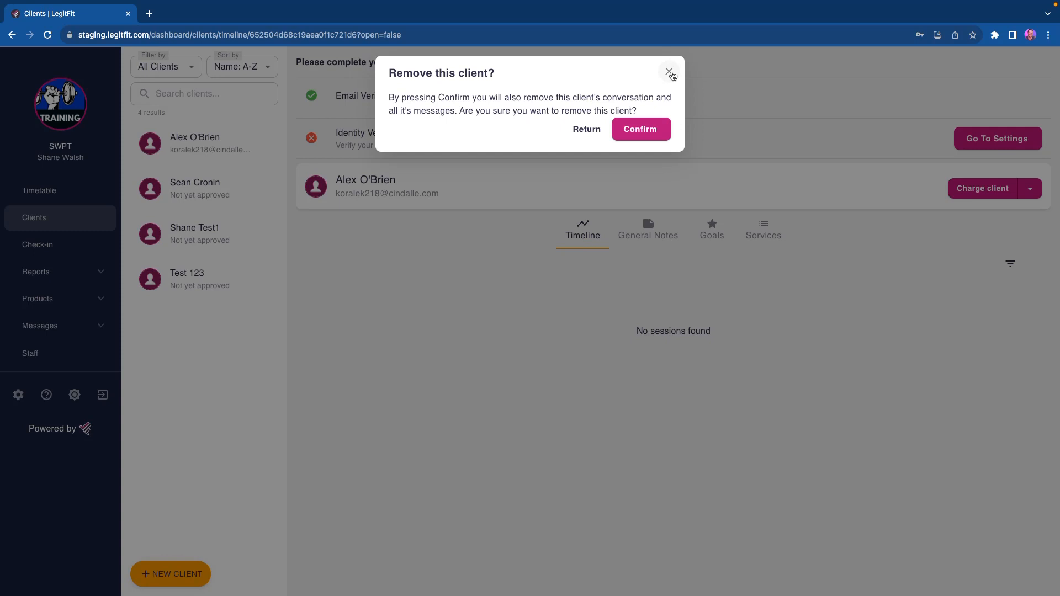
{"action": "left_click", "coordinate": [671, 73]}
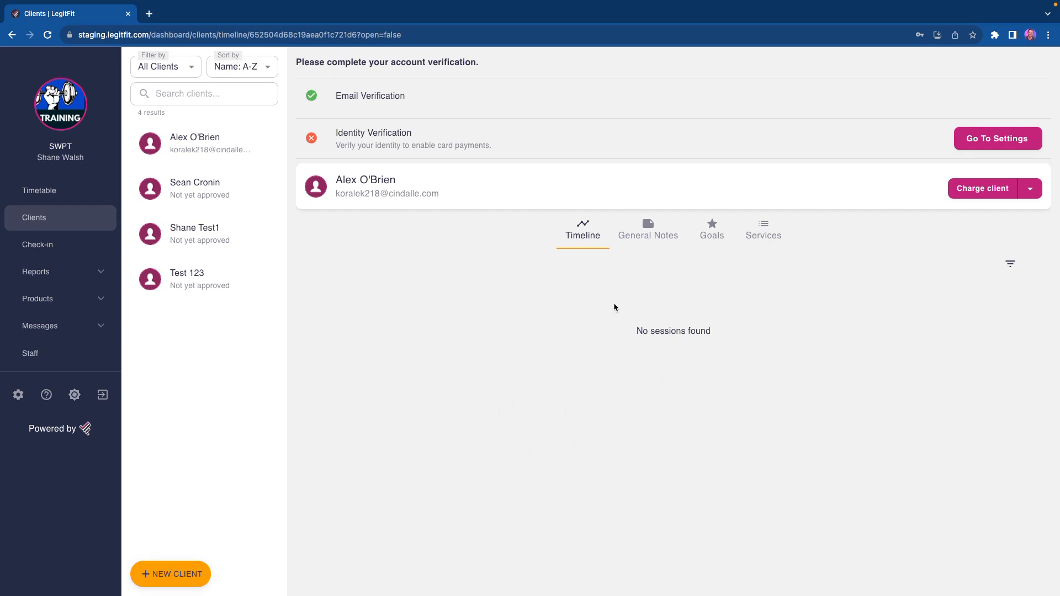
Step: Add "ACL surgery 4 months ago" to the client's general notes
{"action": "left_click", "coordinate": [648, 236]}
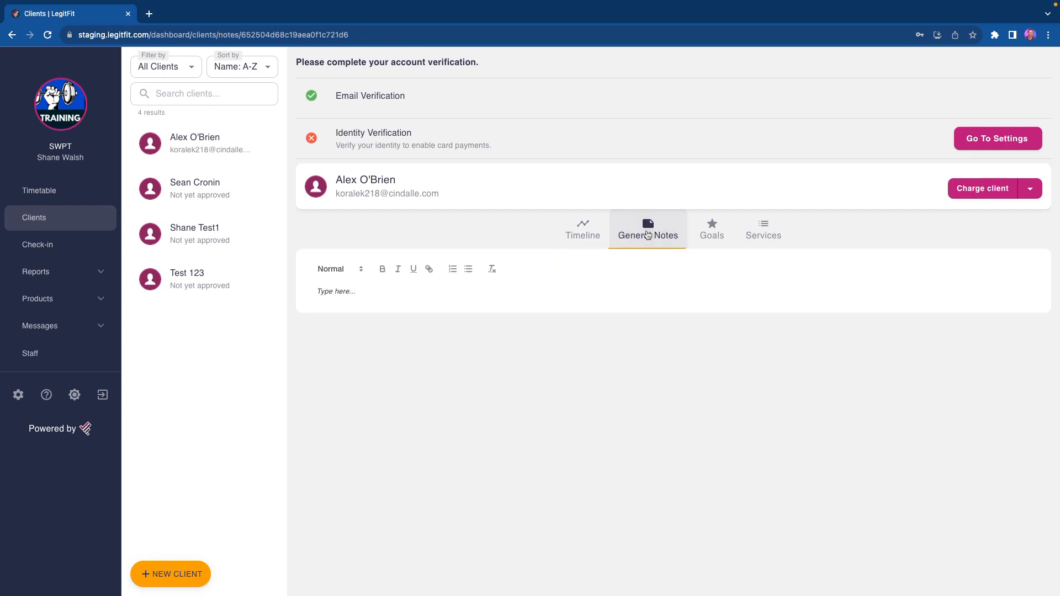
{"action": "left_click", "coordinate": [581, 294]}
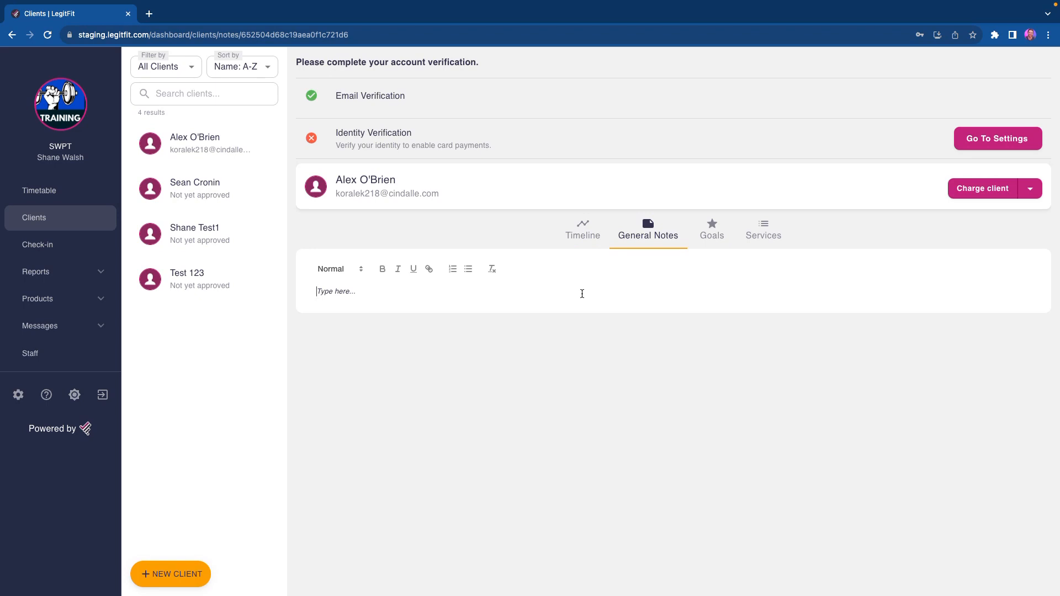
{"action": "type", "text": "ACL surgery "}
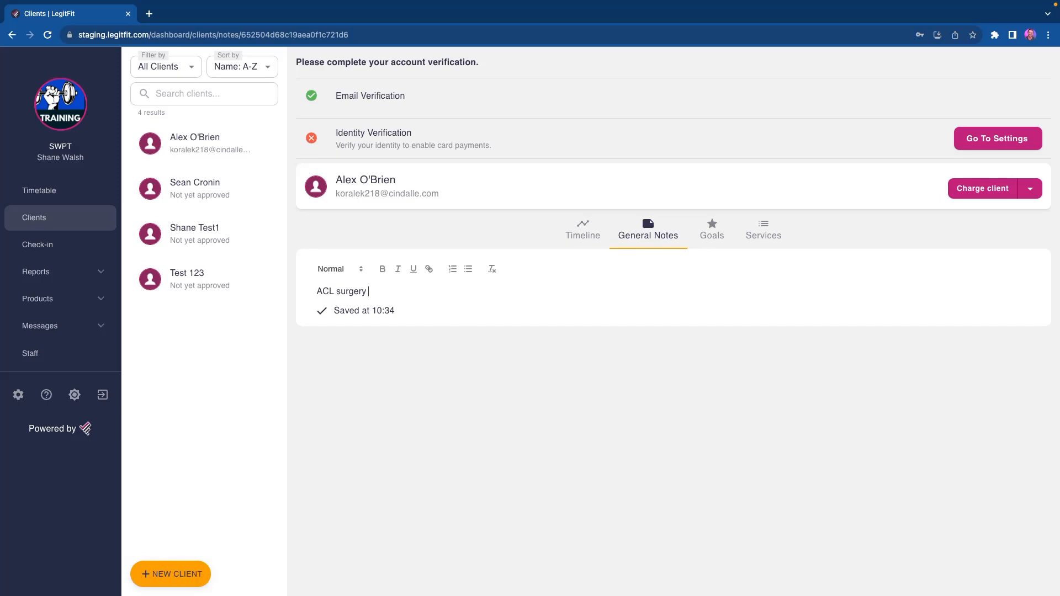
{"action": "type", "text": "4 months ago"}
Step: Review the client's goals and remove the goal "Rebuild his leg strength"
{"action": "left_click", "coordinate": [711, 233]}
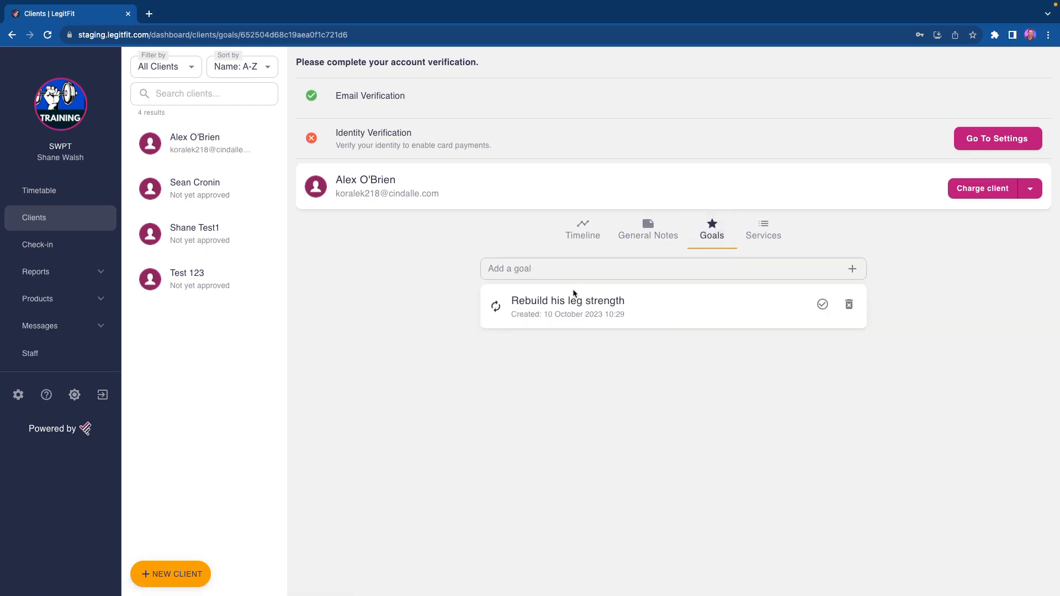
{"action": "left_click_drag", "start_coordinate": [512, 301], "coordinate": [640, 304]}
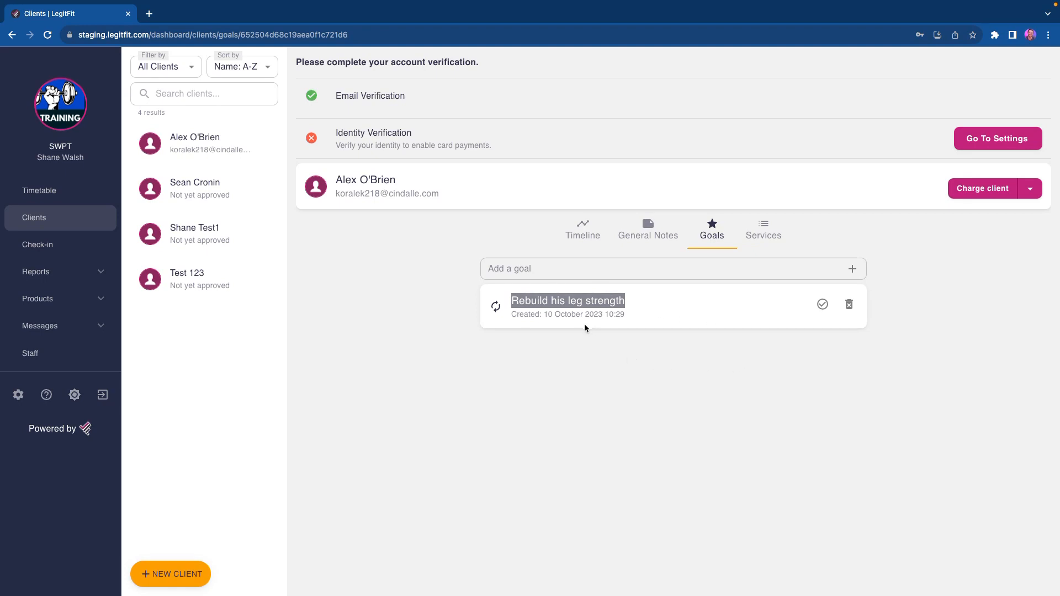
{"action": "left_click_drag", "start_coordinate": [544, 317], "coordinate": [622, 319]}
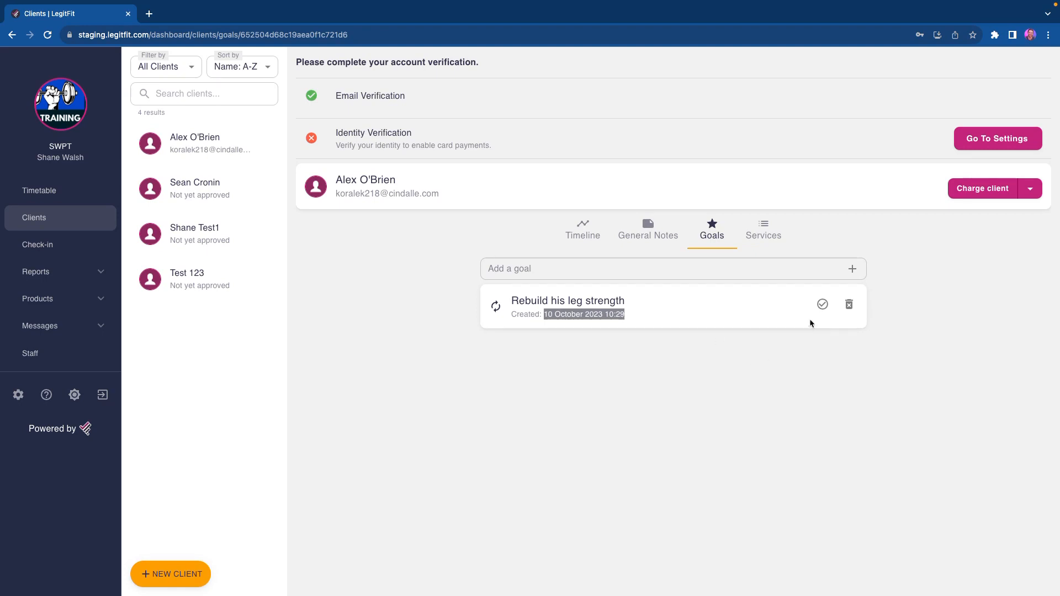
{"action": "left_click", "coordinate": [848, 305]}
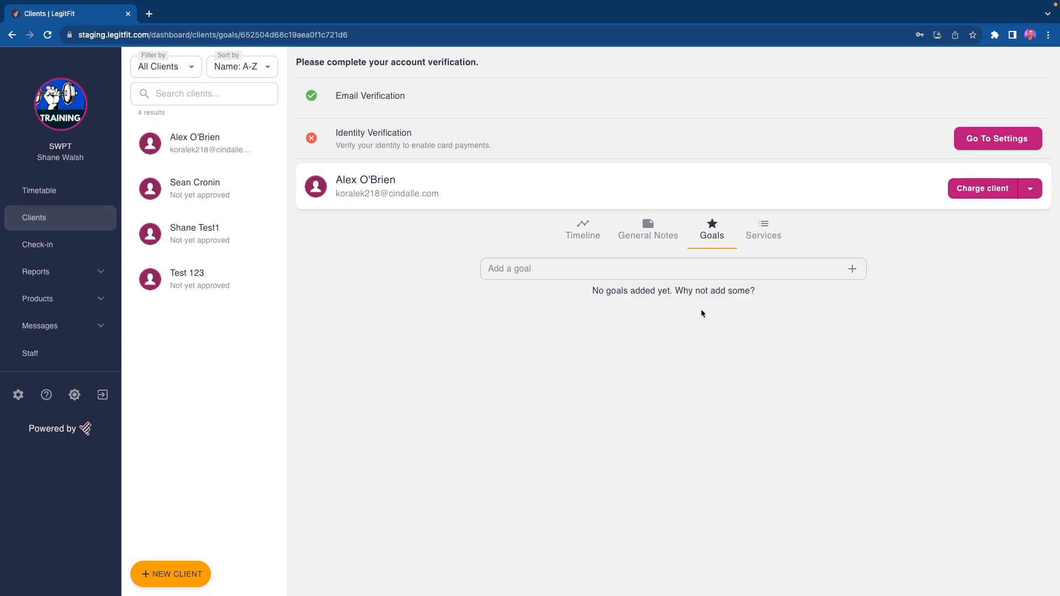
Step: Open the client's services to view their memberships and packages
{"action": "left_click", "coordinate": [759, 234]}
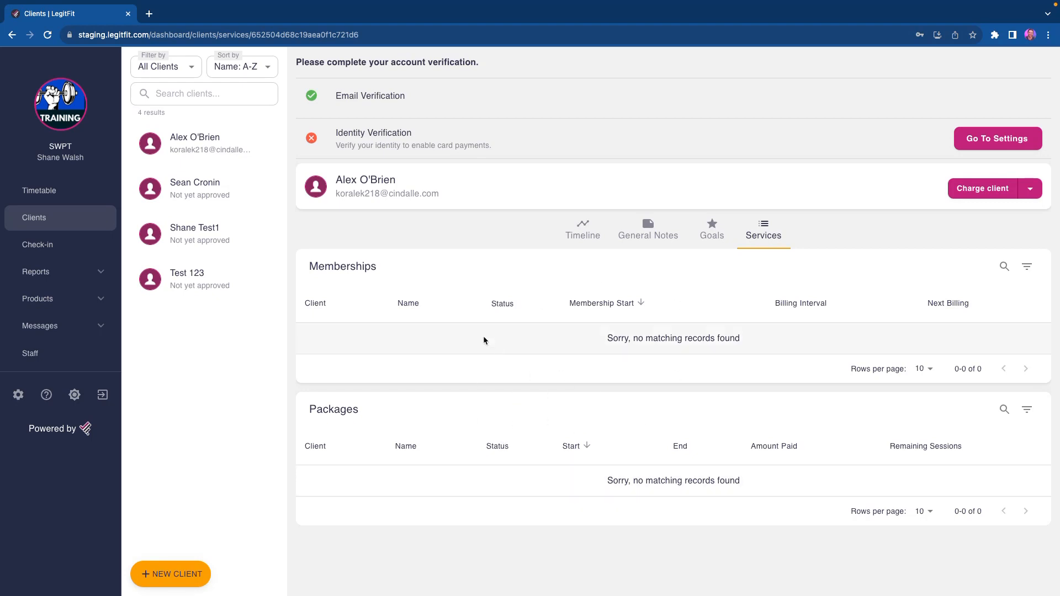
Step: Open the second client's Personal Training (X2 Per Week) membership and examine its next billing date, payment type and payment method
{"action": "left_click", "coordinate": [177, 186]}
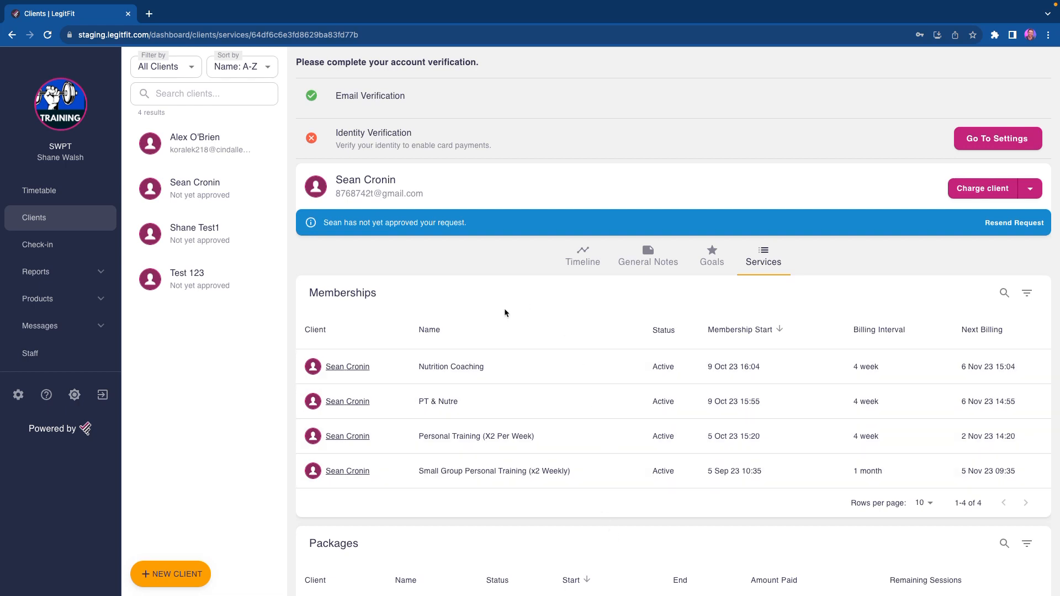
{"action": "left_click", "coordinate": [609, 438]}
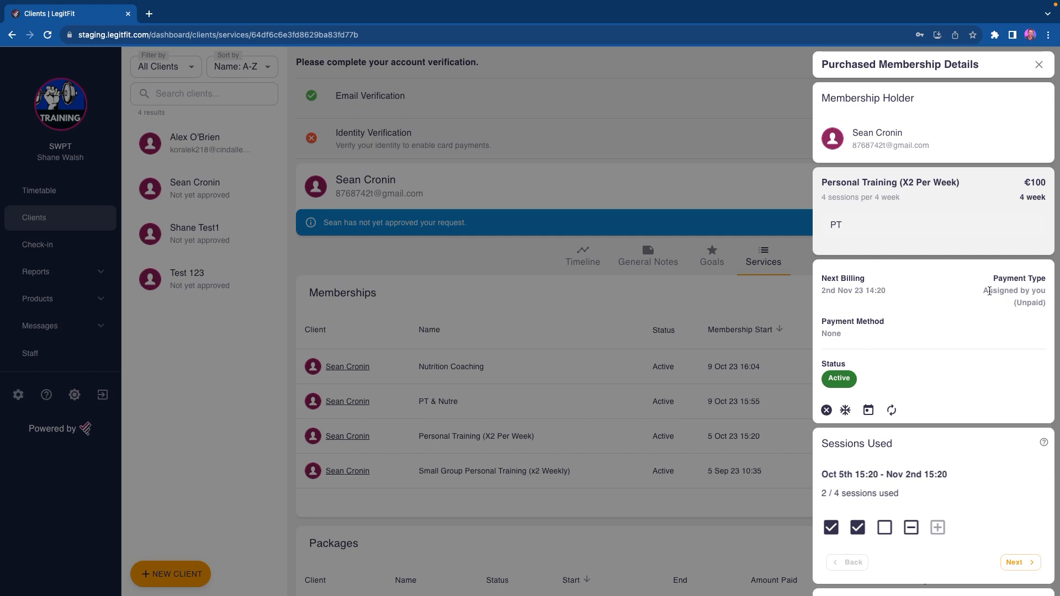
{"action": "left_click_drag", "start_coordinate": [983, 292], "coordinate": [1048, 313]}
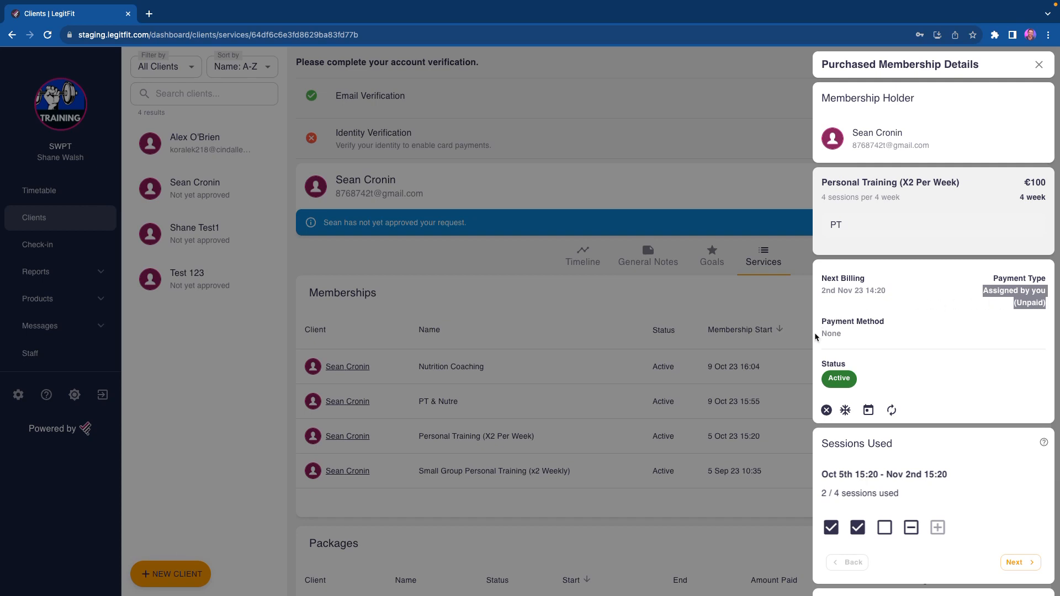
{"action": "left_click_drag", "start_coordinate": [817, 335], "coordinate": [874, 342]}
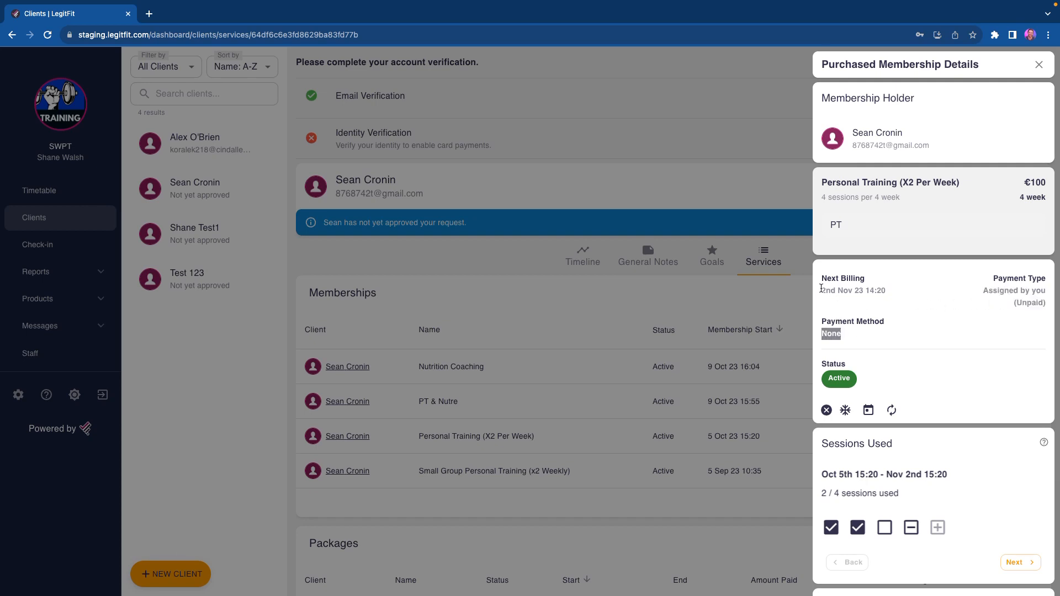
{"action": "left_click_drag", "start_coordinate": [819, 288], "coordinate": [909, 297]}
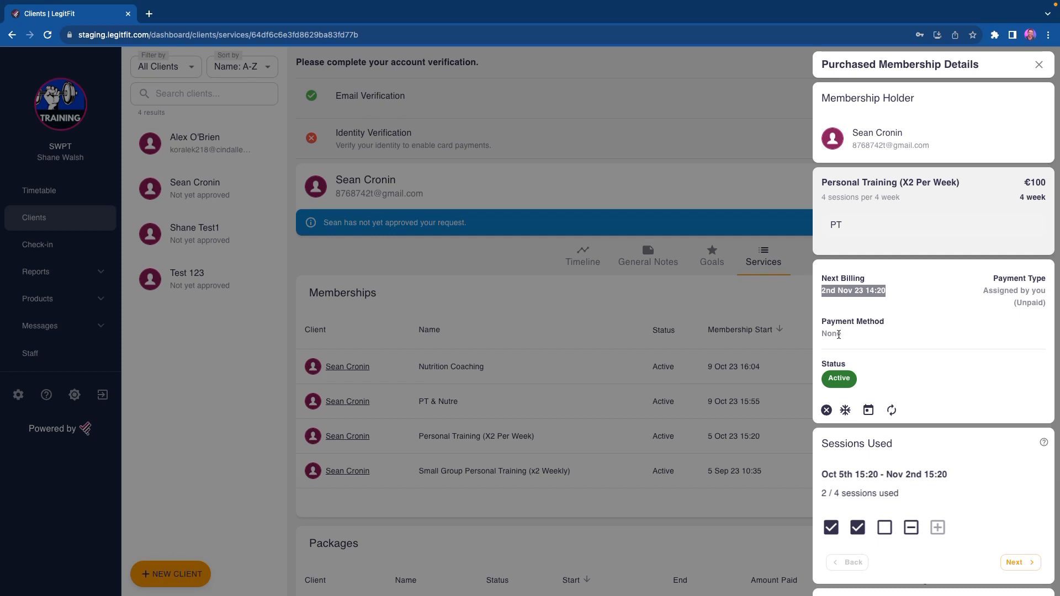
{"action": "left_click_drag", "start_coordinate": [823, 334], "coordinate": [849, 335]}
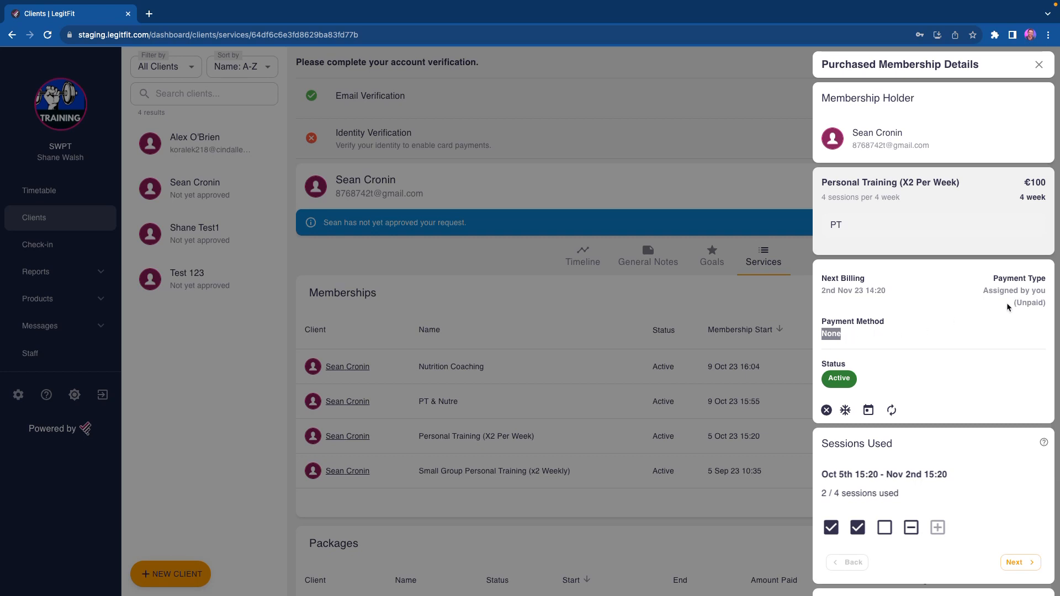
{"action": "left_click_drag", "start_coordinate": [981, 292], "coordinate": [939, 53]}
{"action": "left_click_drag", "start_coordinate": [1059, 294], "coordinate": [1043, 291]}
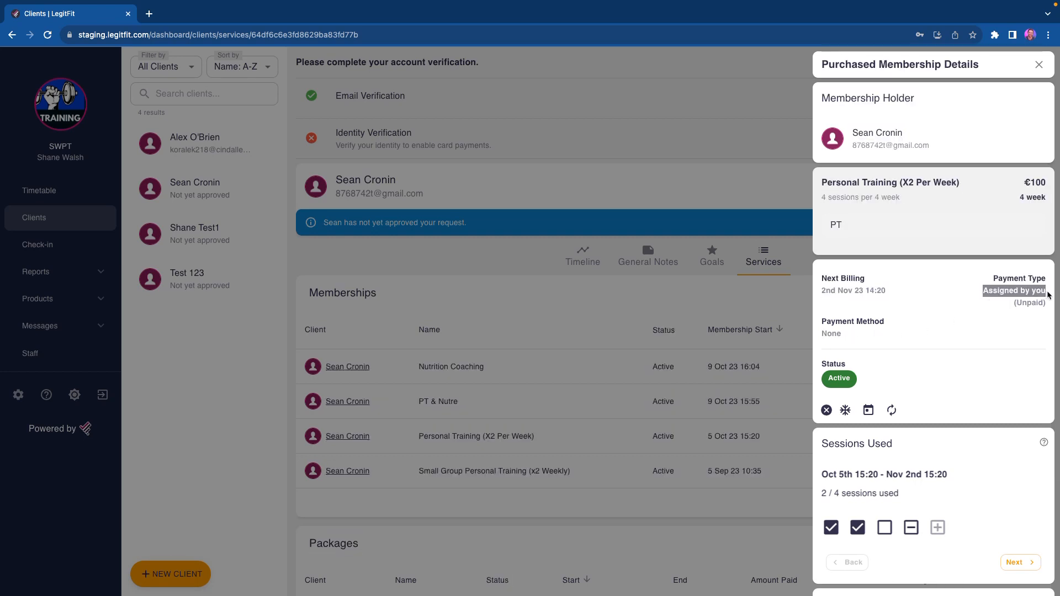
{"action": "left_click", "coordinate": [912, 307]}
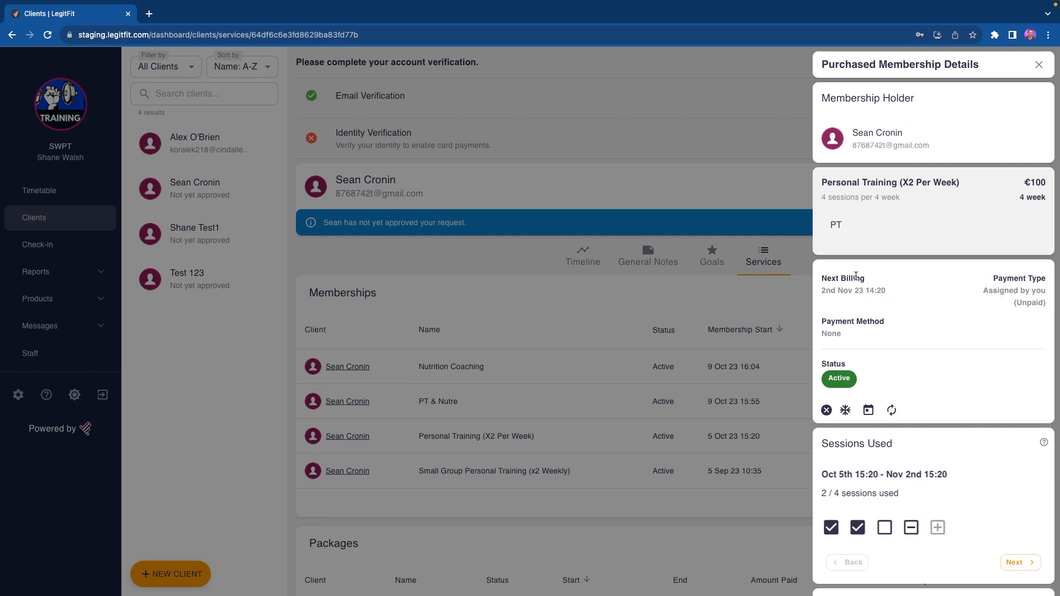
Step: View the immediate and end-of-billing-period options for cancelling the membership, and close the dialog without cancelling it
{"action": "scroll", "coordinate": [835, 350], "scroll_direction": "down", "scroll_amount": 2}
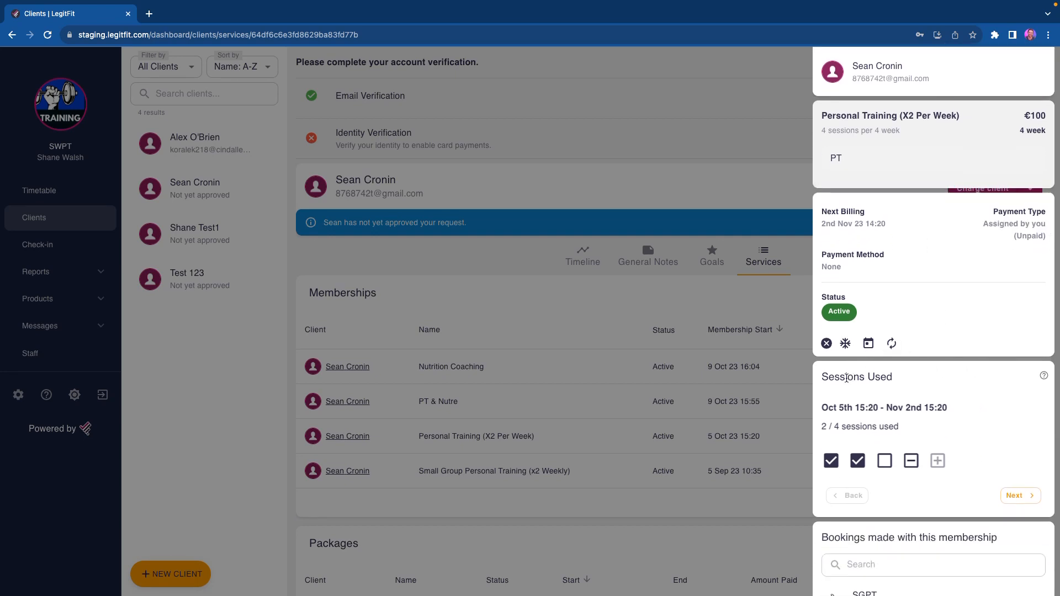
{"action": "left_click", "coordinate": [827, 312]}
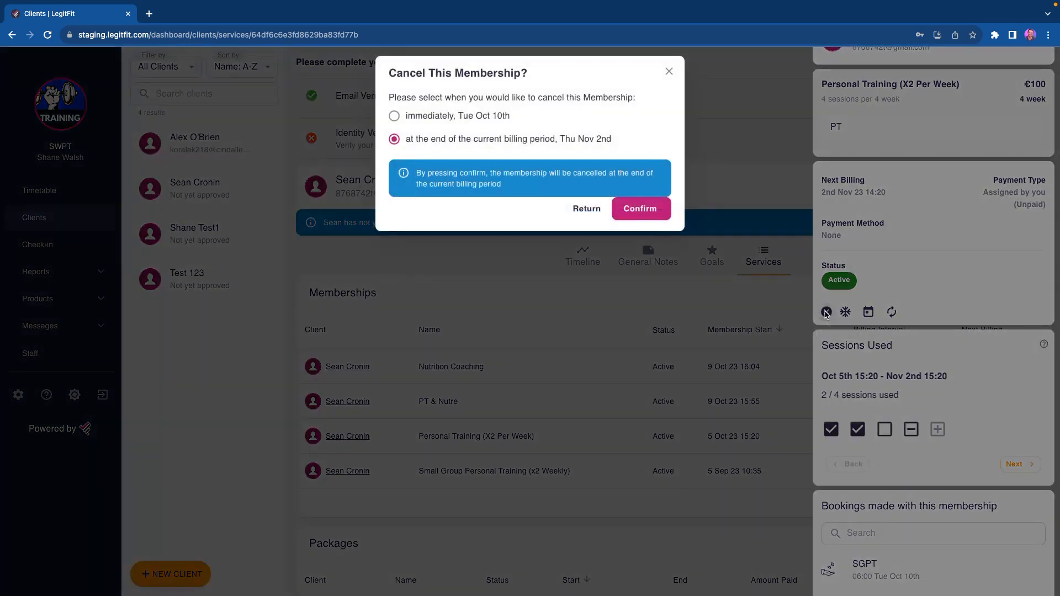
{"action": "left_click", "coordinate": [440, 116]}
{"action": "left_click", "coordinate": [446, 141]}
{"action": "left_click", "coordinate": [669, 73]}
Step: Set the membership's freeze date to 31/10/2023 and back out without confirming the freeze
{"action": "left_click", "coordinate": [845, 312]}
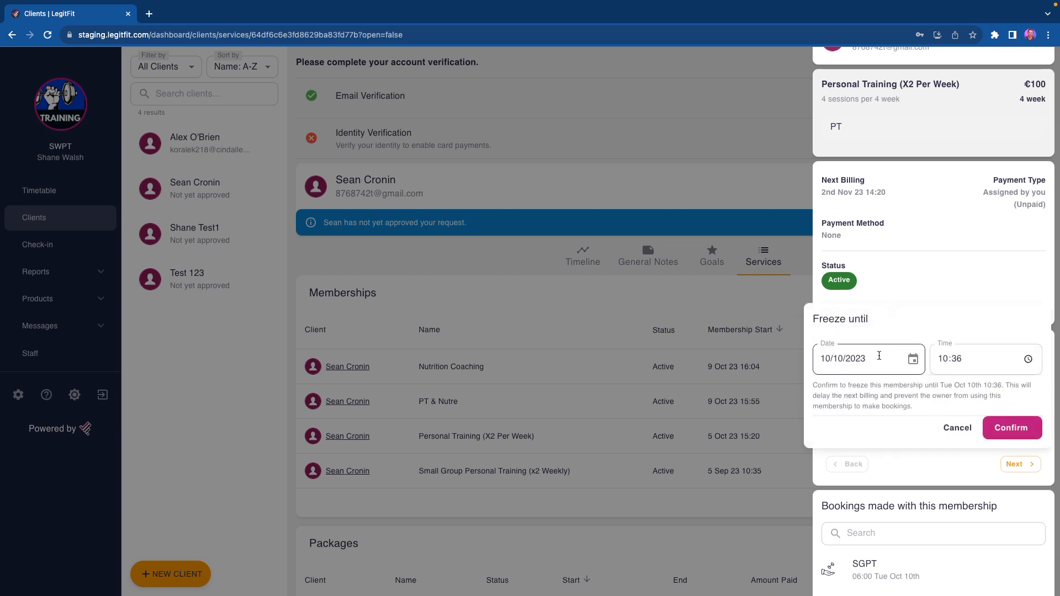
{"action": "left_click", "coordinate": [912, 359]}
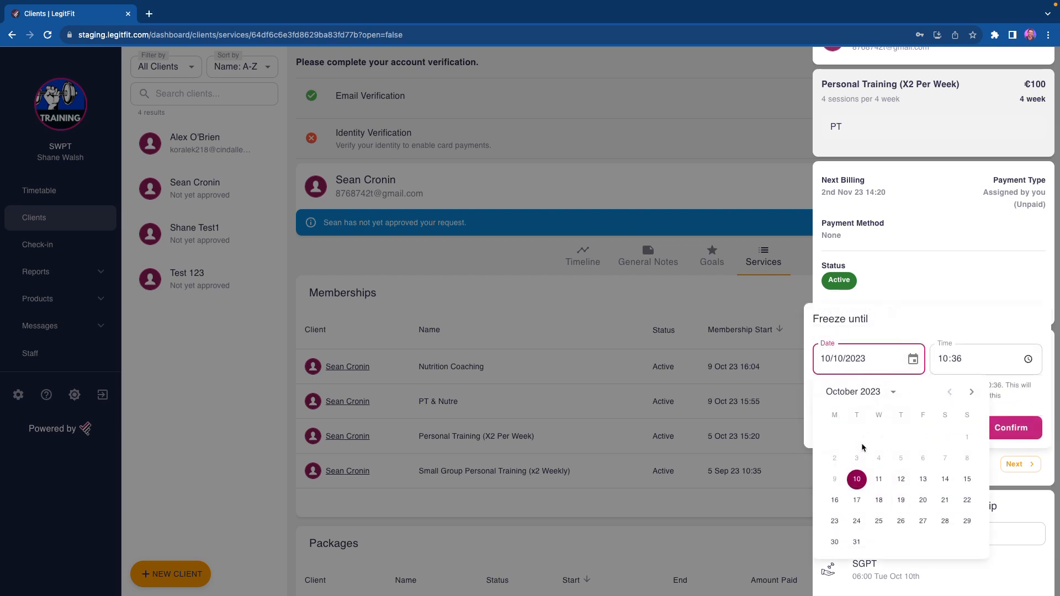
{"action": "left_click", "coordinate": [857, 545]}
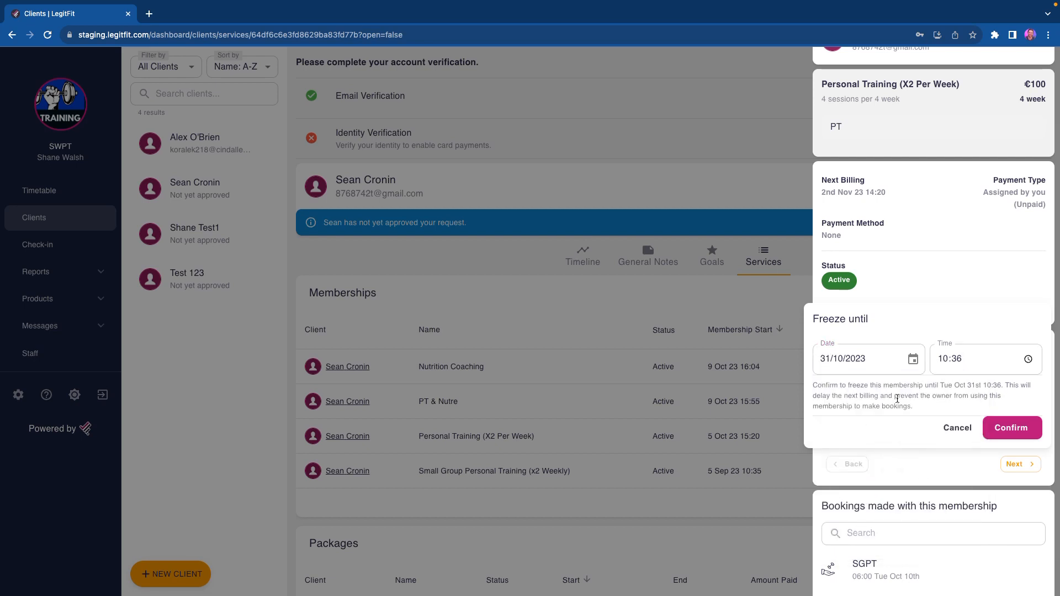
{"action": "left_click", "coordinate": [957, 428]}
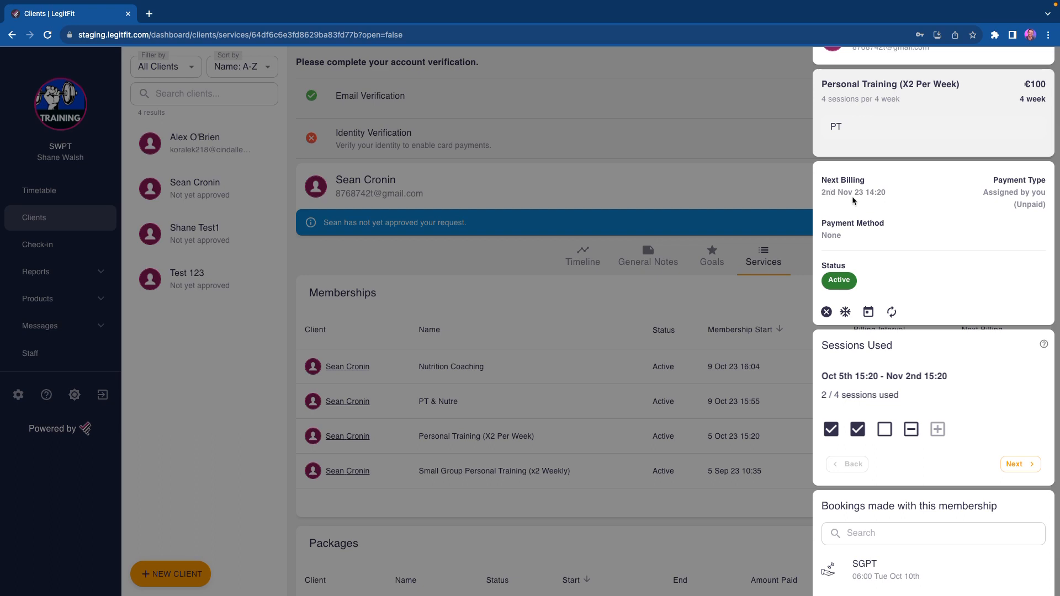
Step: Change the membership's next billing date to 01/11/2023, keeping the time at 14:20
{"action": "left_click", "coordinate": [868, 312]}
{"action": "left_click", "coordinate": [913, 360]}
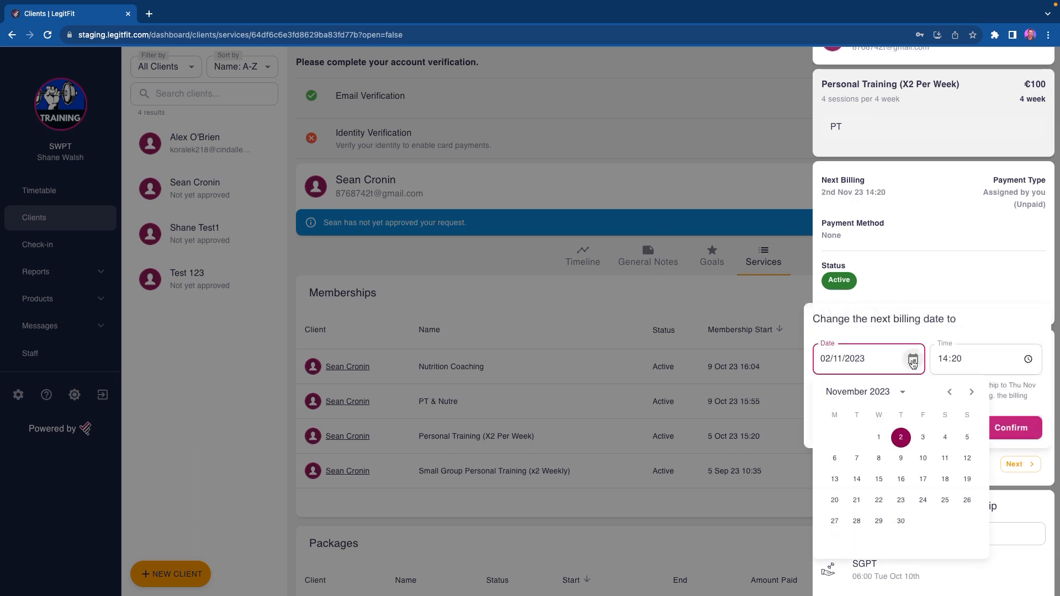
{"action": "left_click", "coordinate": [879, 438]}
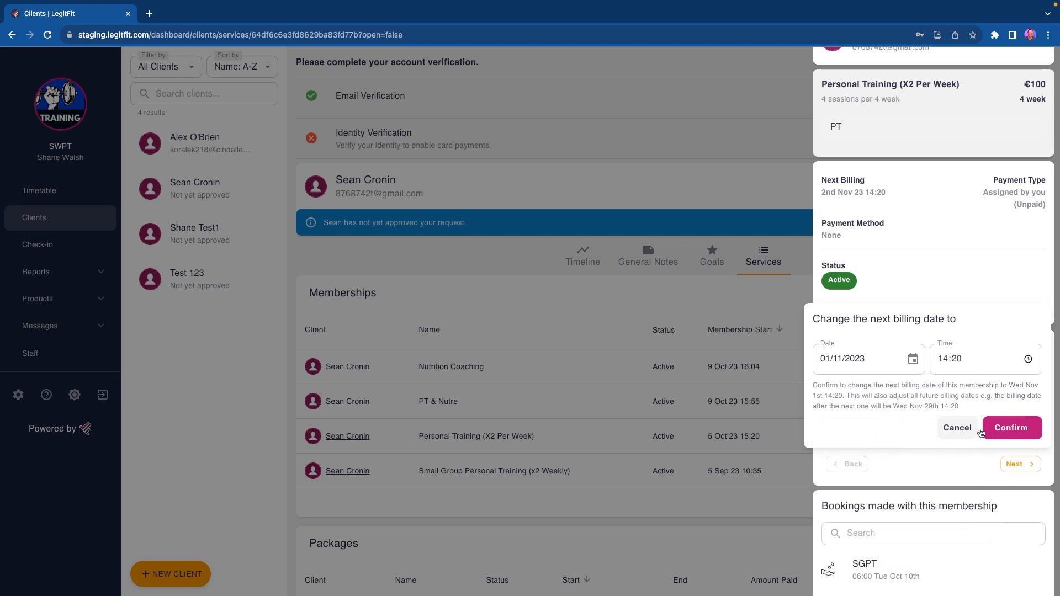
{"action": "left_click", "coordinate": [1015, 428]}
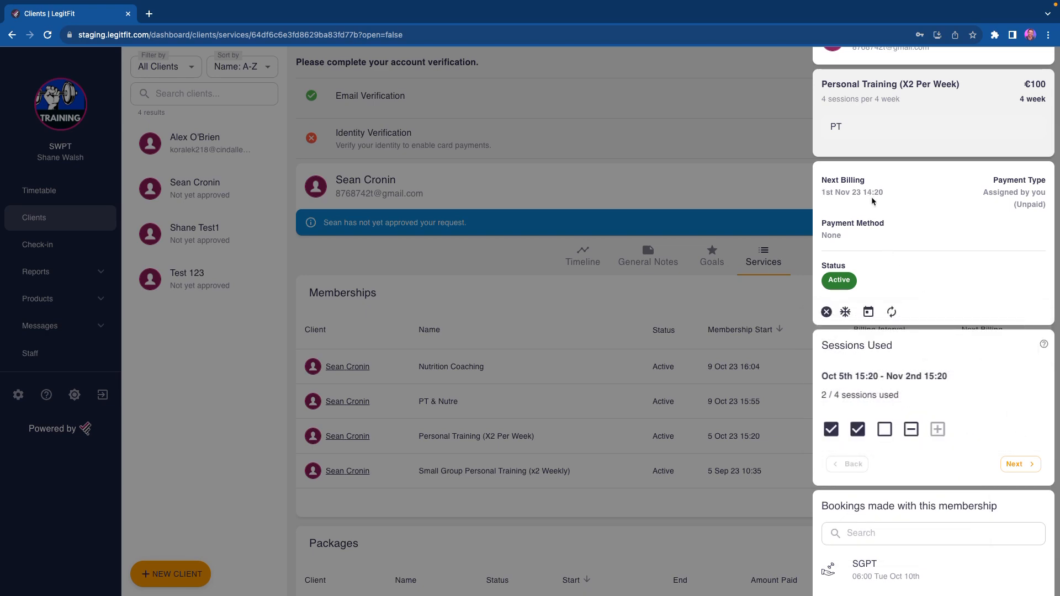
Step: Try switching the membership product to PT & Nutrition at €150 per month, and close the Switch Membership dialog
{"action": "left_click", "coordinate": [895, 314]}
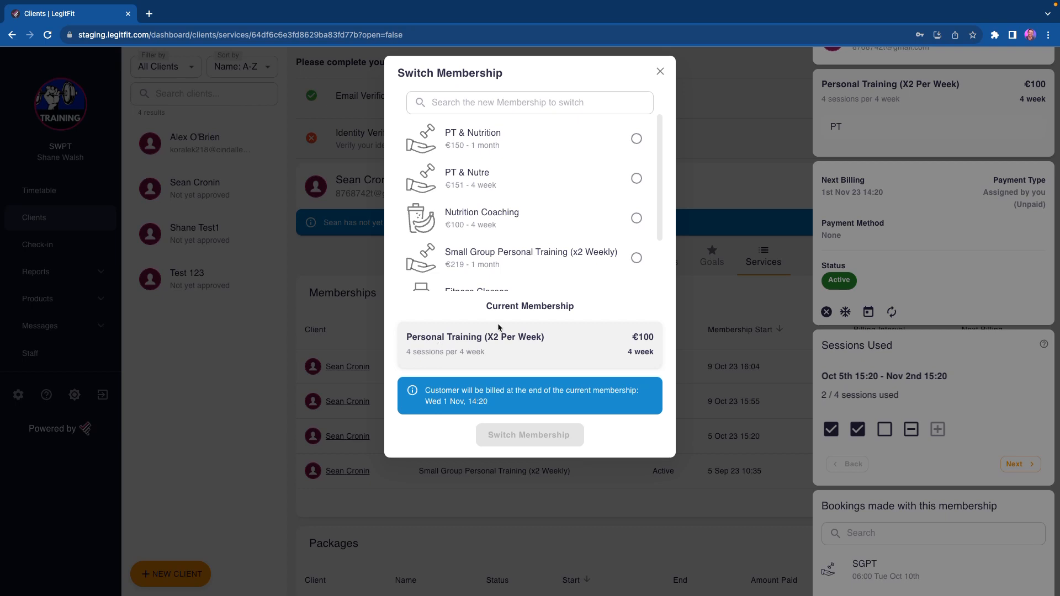
{"action": "triple_click", "coordinate": [489, 306]}
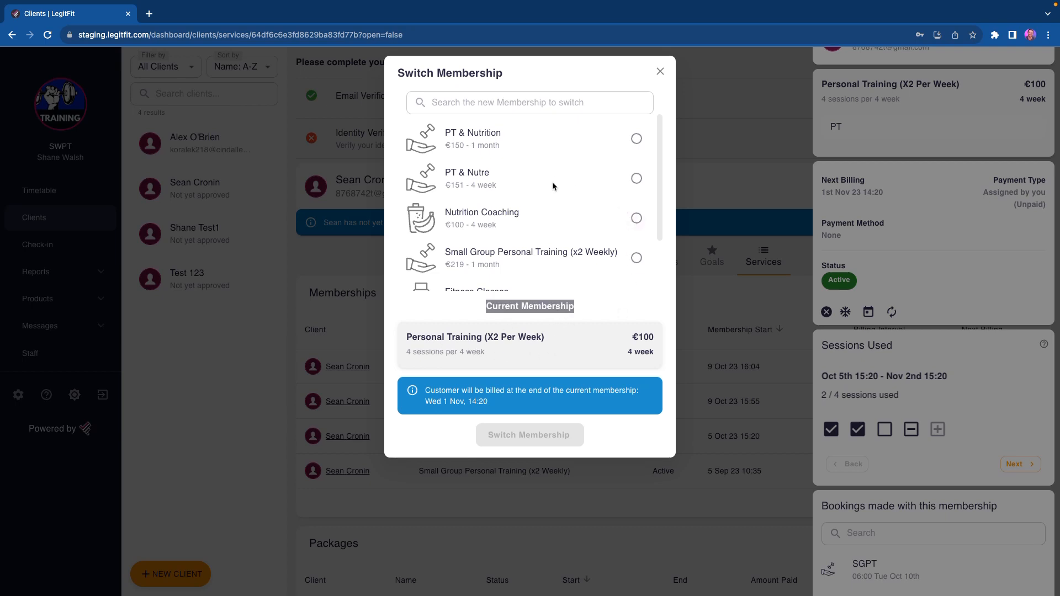
{"action": "scroll", "coordinate": [549, 197], "scroll_direction": "down", "scroll_amount": 1}
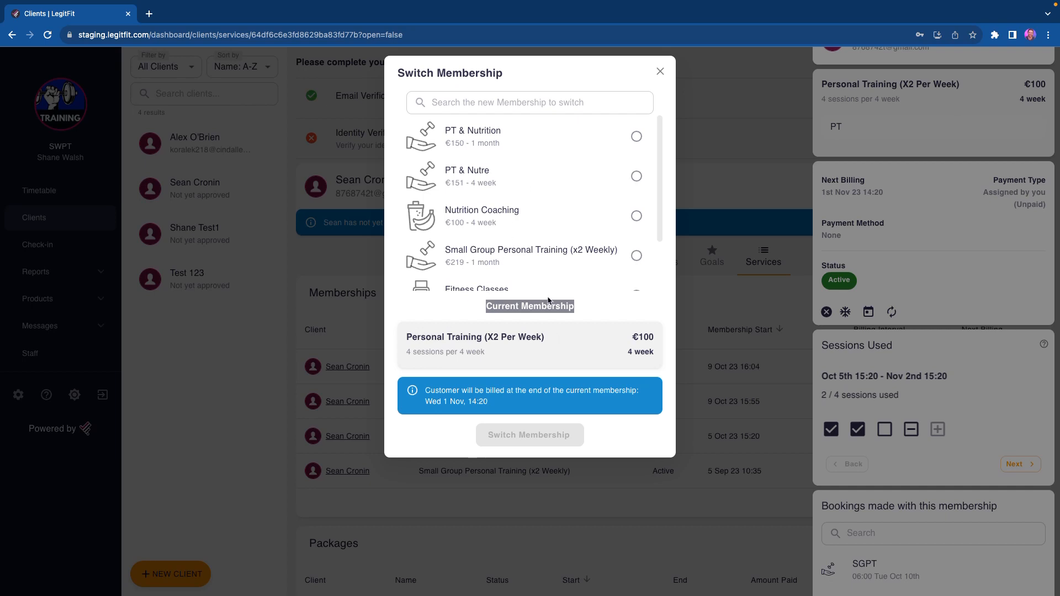
{"action": "left_click", "coordinate": [637, 137]}
{"action": "scroll", "coordinate": [562, 214], "scroll_direction": "down", "scroll_amount": 2}
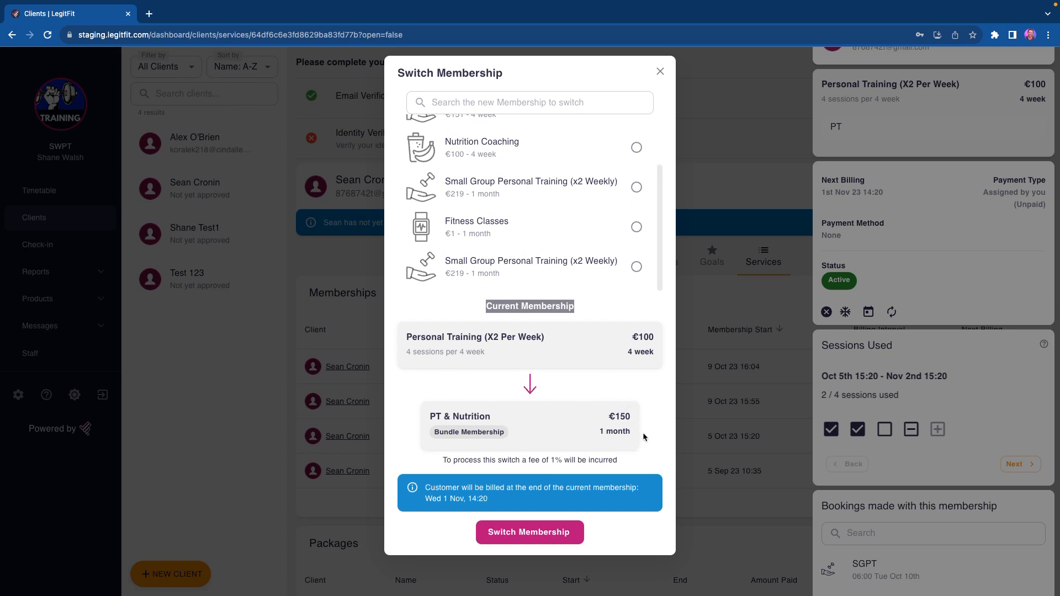
{"action": "left_click", "coordinate": [577, 534]}
{"action": "left_click", "coordinate": [659, 71]}
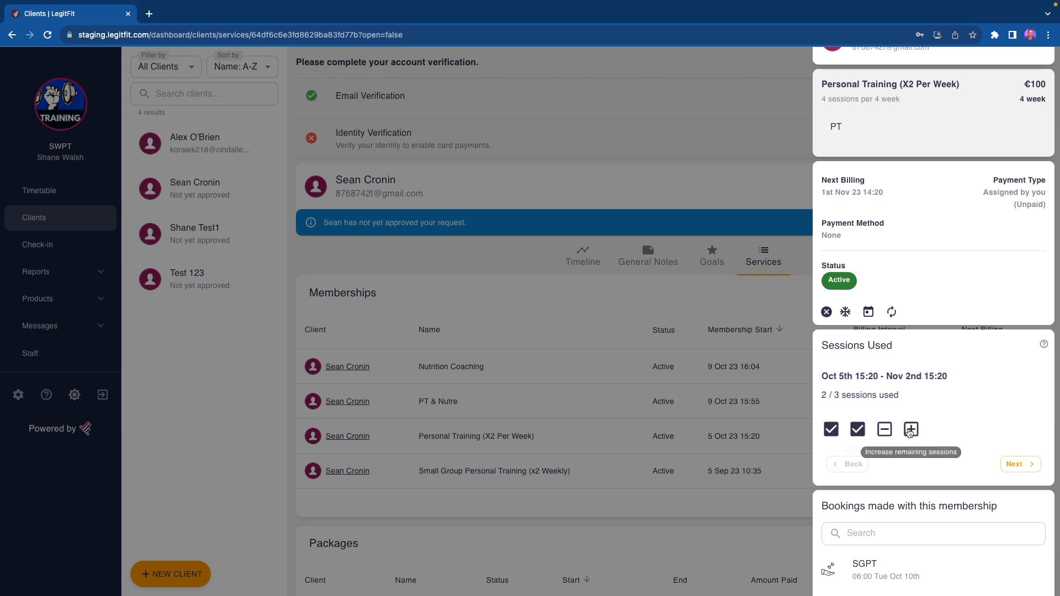
Step: Increase the membership's sessions for the current billing period to 4
{"action": "left_click", "coordinate": [909, 431]}
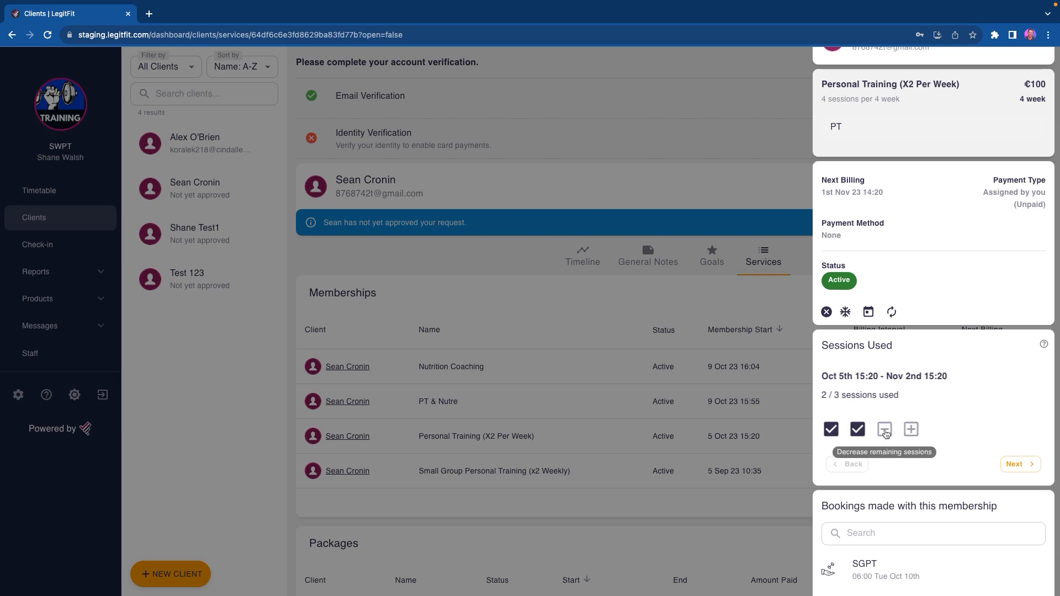
{"action": "left_click", "coordinate": [910, 430]}
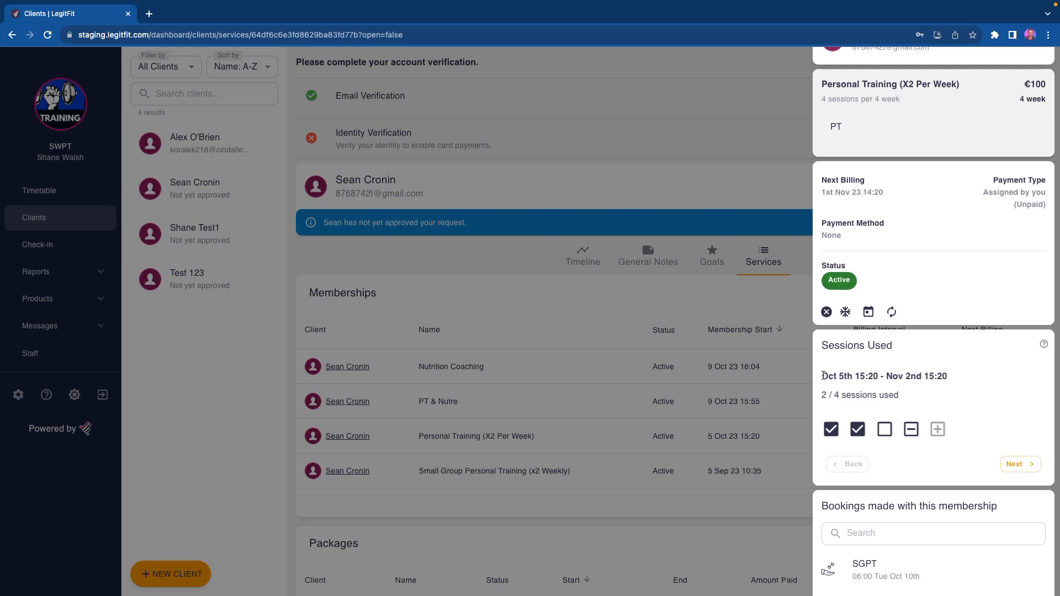
Step: Review the dates of the session period and the bookings made with this membership, and close the membership details
{"action": "left_click_drag", "start_coordinate": [824, 376], "coordinate": [939, 387]}
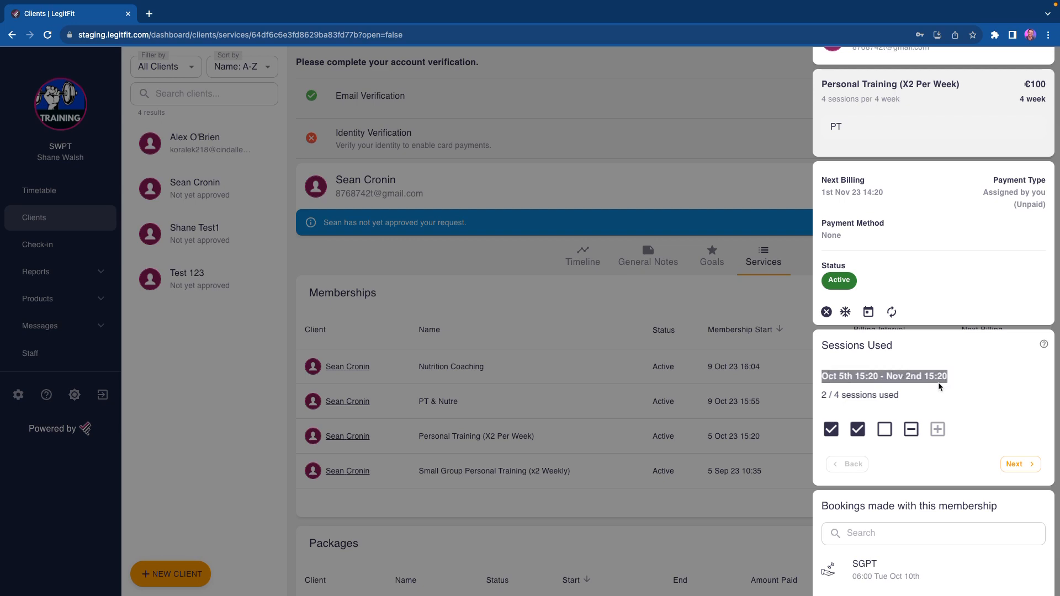
{"action": "left_click", "coordinate": [831, 377]}
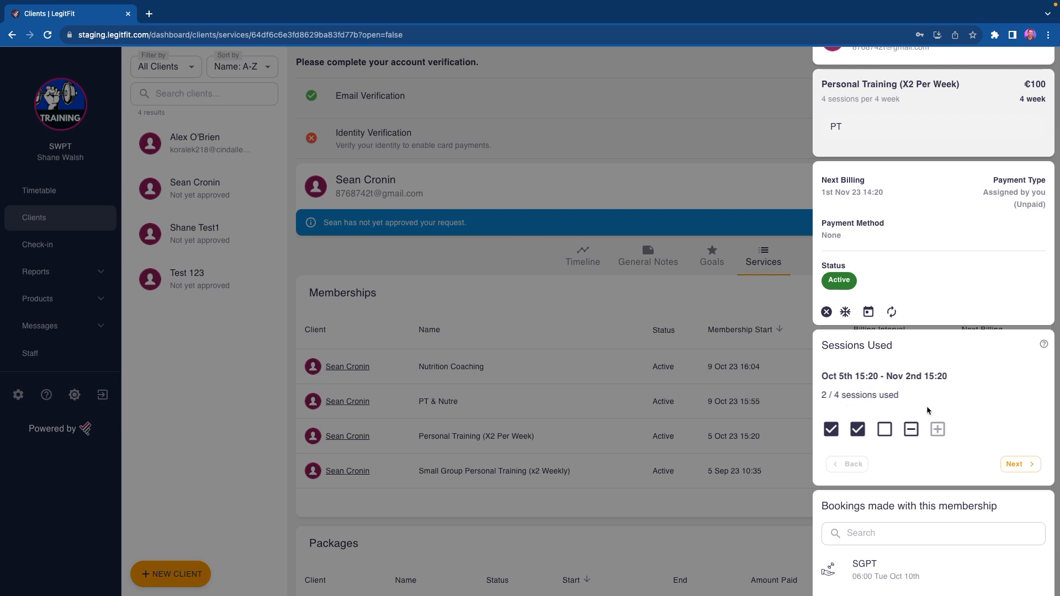
{"action": "scroll", "coordinate": [935, 407], "scroll_direction": "down", "scroll_amount": 1}
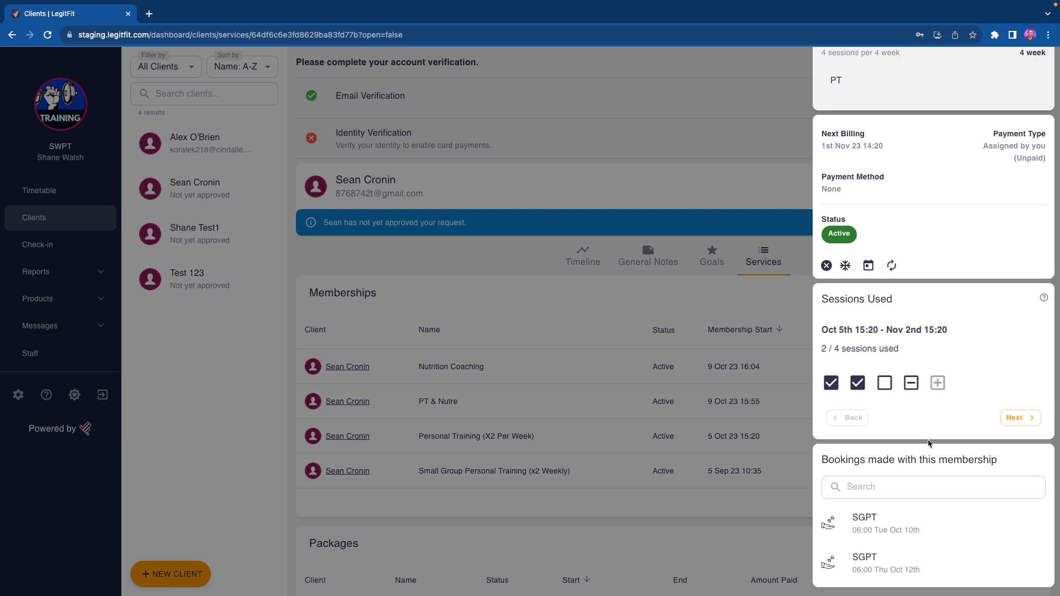
{"action": "left_click", "coordinate": [687, 312]}
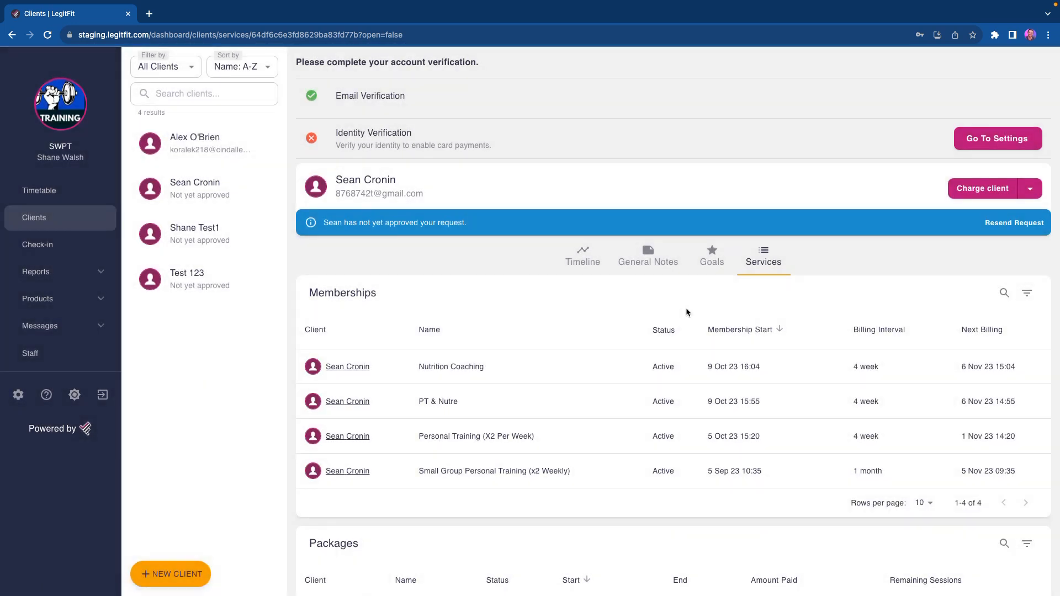